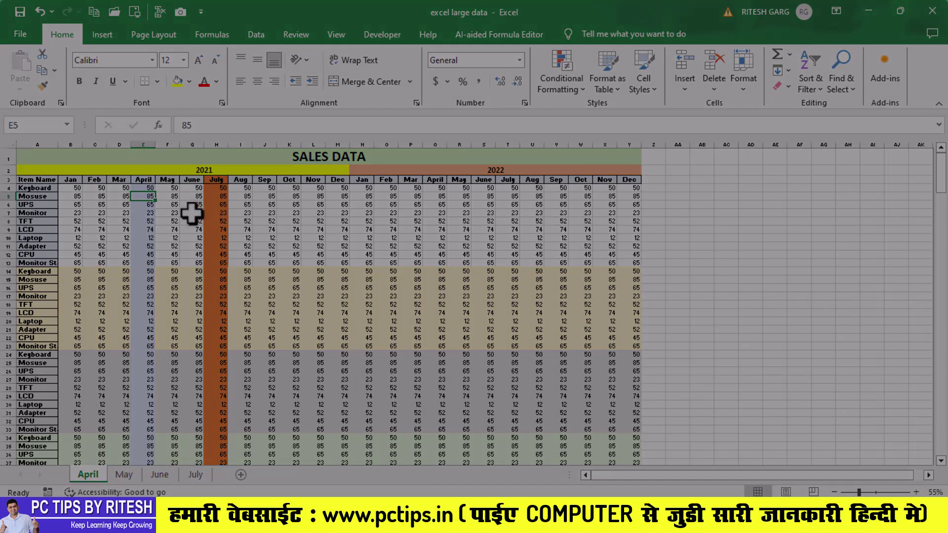
# Step: Preview the SALES DATA sheet for printing, spread over 6 landscape pages
pyautogui.click(124, 213)
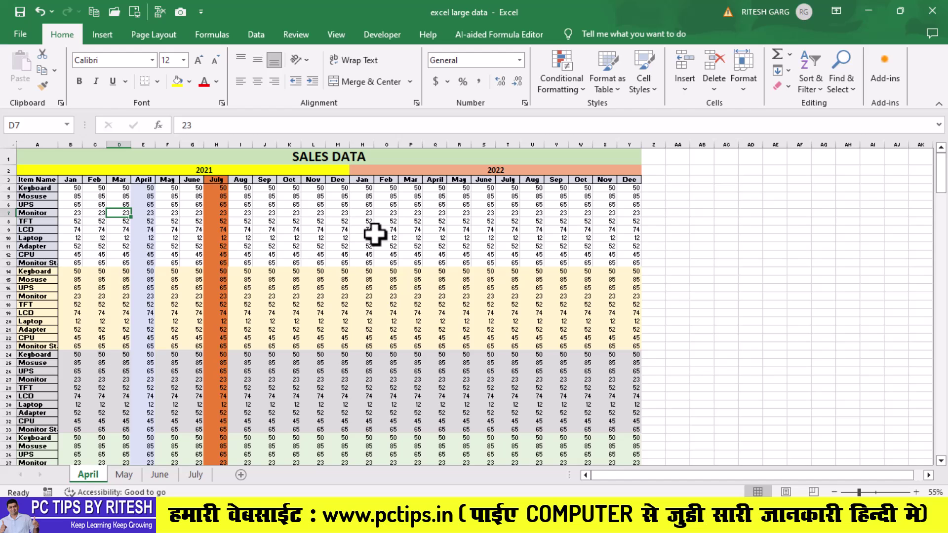
pyautogui.hotkey('ctrl', 'F2')
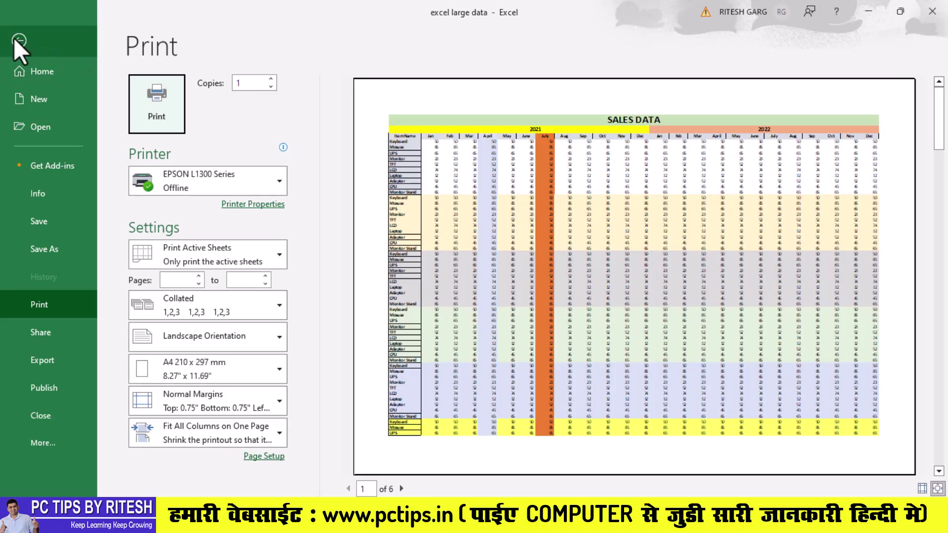
# Step: Leave print preview, scroll the worksheet, and bring up the View tab options
pyautogui.click(17, 41)
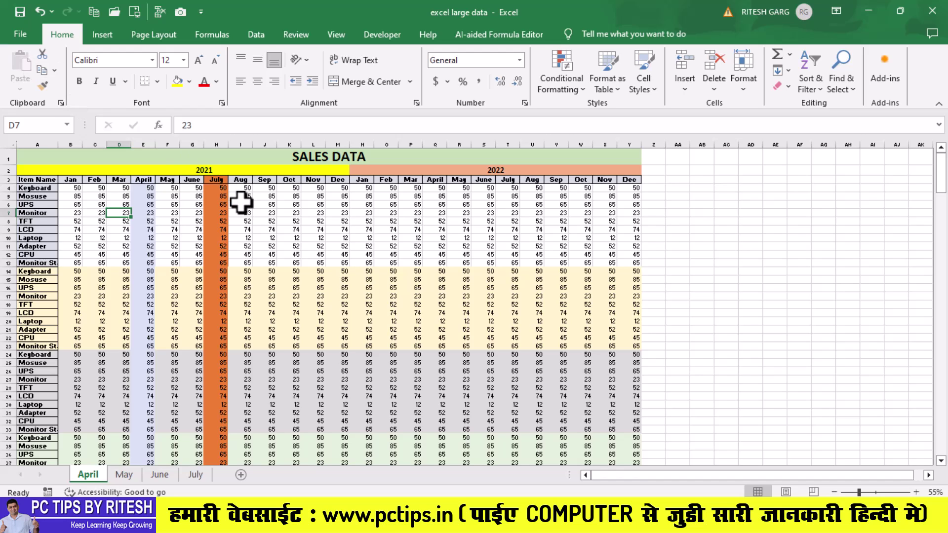
pyautogui.scroll(-1, 250, 291)
pyautogui.scroll(-5, 248, 294)
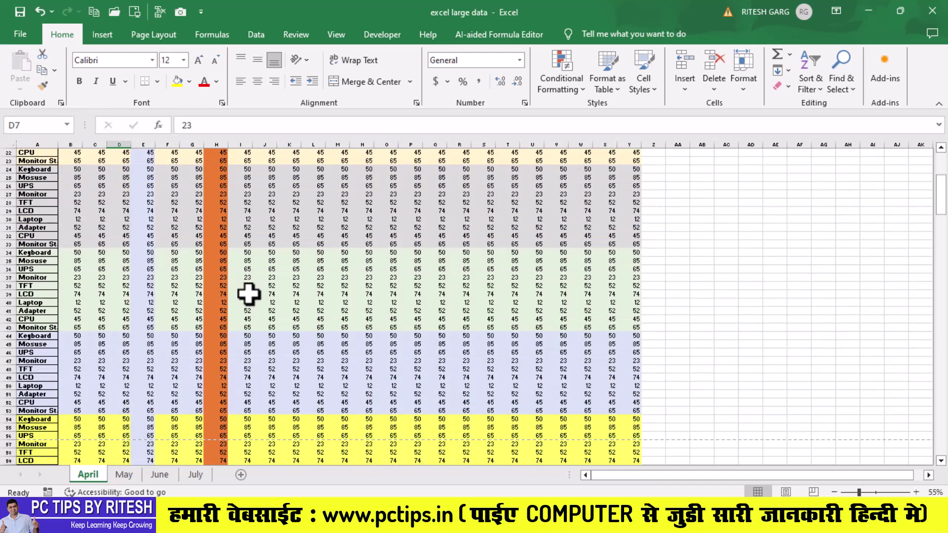
pyautogui.scroll(7, 248, 295)
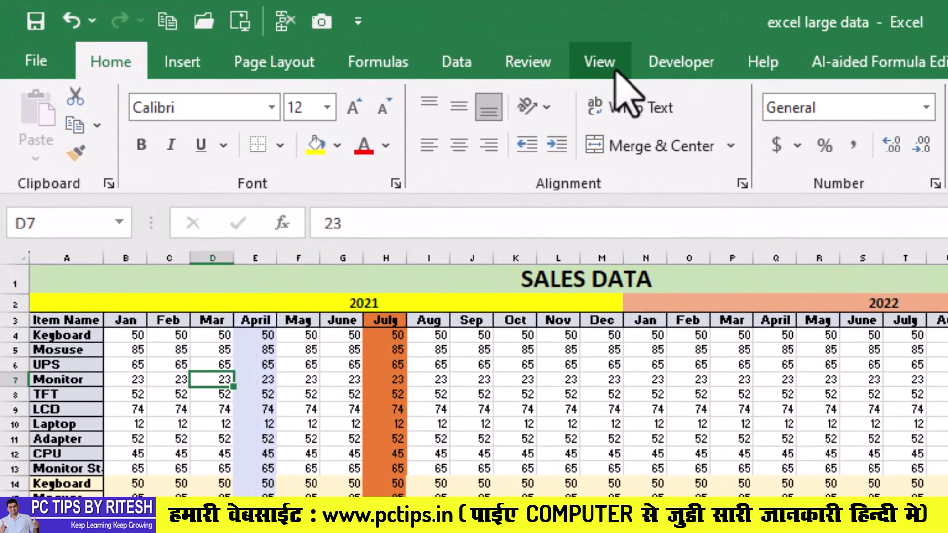
pyautogui.click(614, 71)
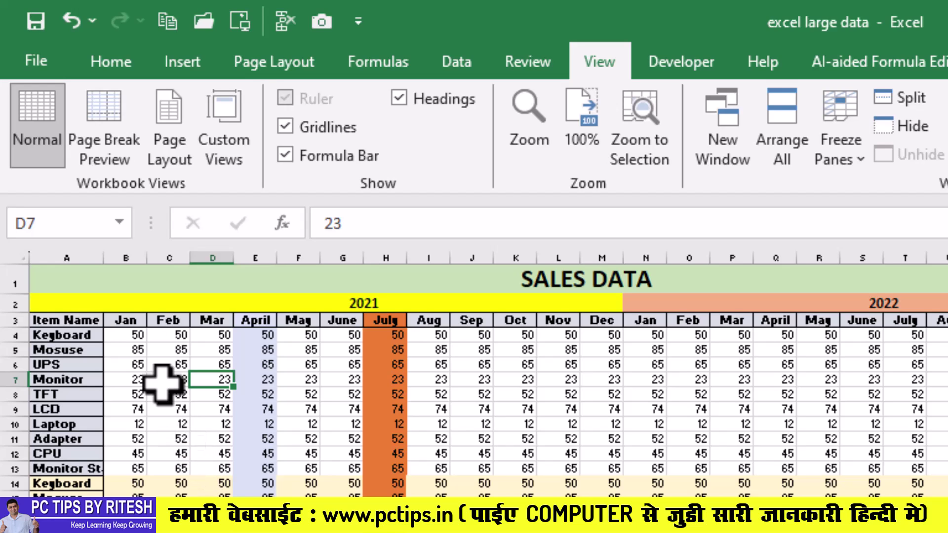
# Step: Switch the SALES DATA sheet to Page Layout view and inspect its empty header and footer areas
pyautogui.click(166, 131)
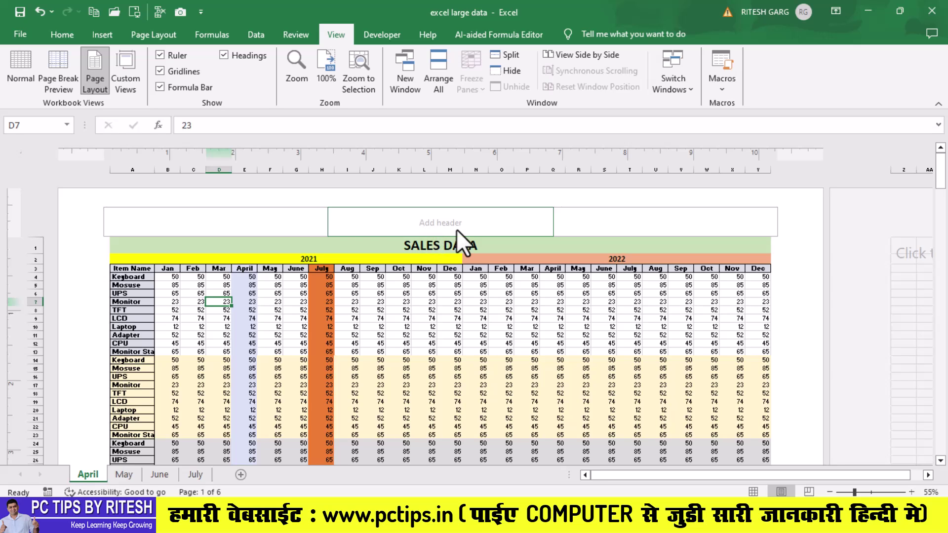
pyautogui.scroll(-4, 450, 241)
pyautogui.scroll(-4, 451, 242)
pyautogui.scroll(-4, 451, 242)
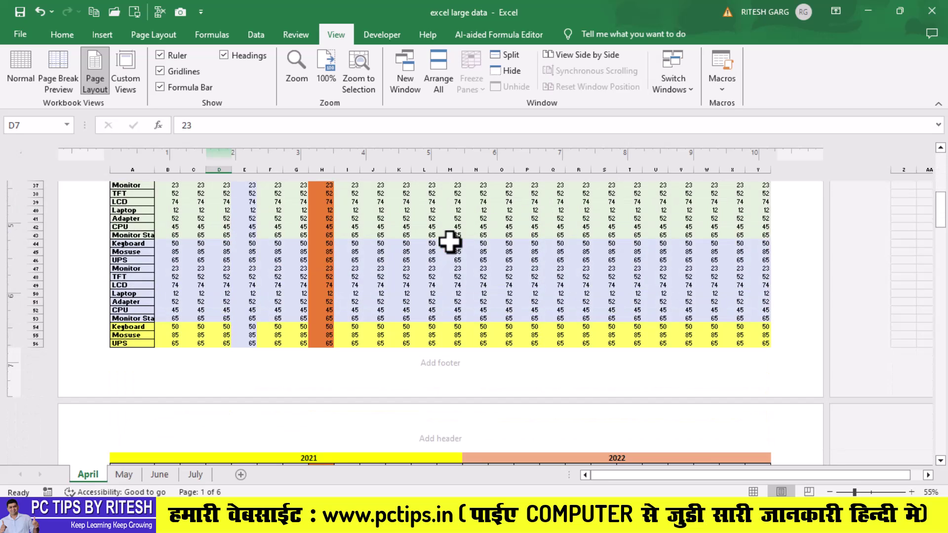
pyautogui.scroll(2, 434, 366)
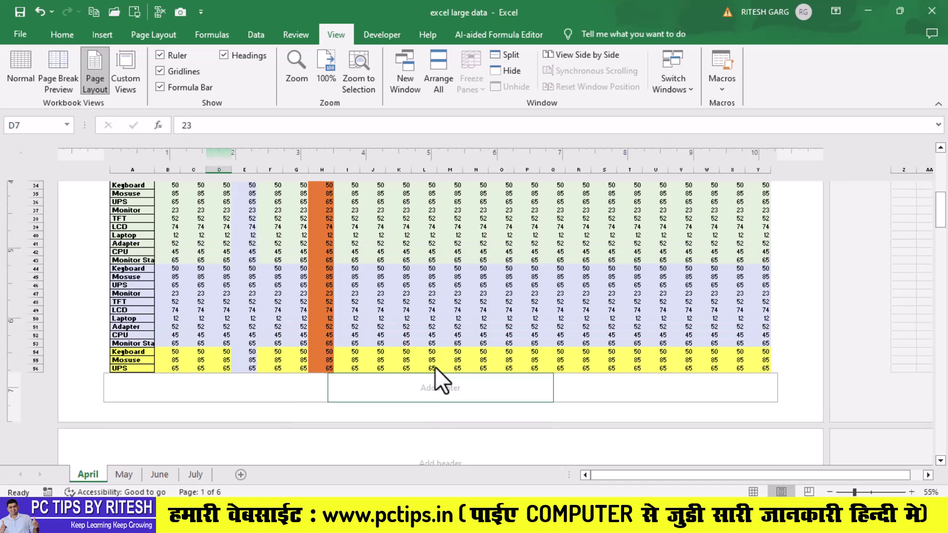
pyautogui.scroll(4, 434, 366)
pyautogui.scroll(3, 435, 366)
pyautogui.scroll(3, 435, 367)
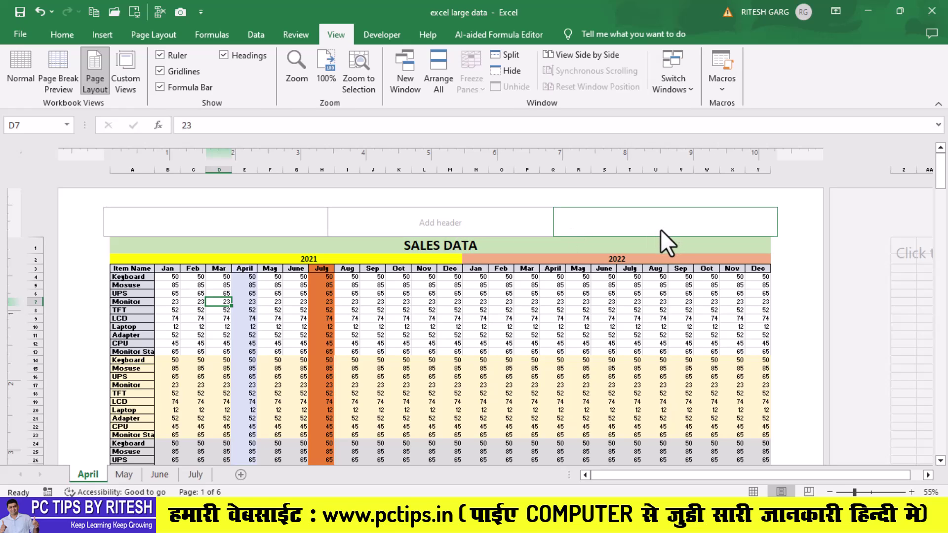
pyautogui.scroll(-5, 591, 353)
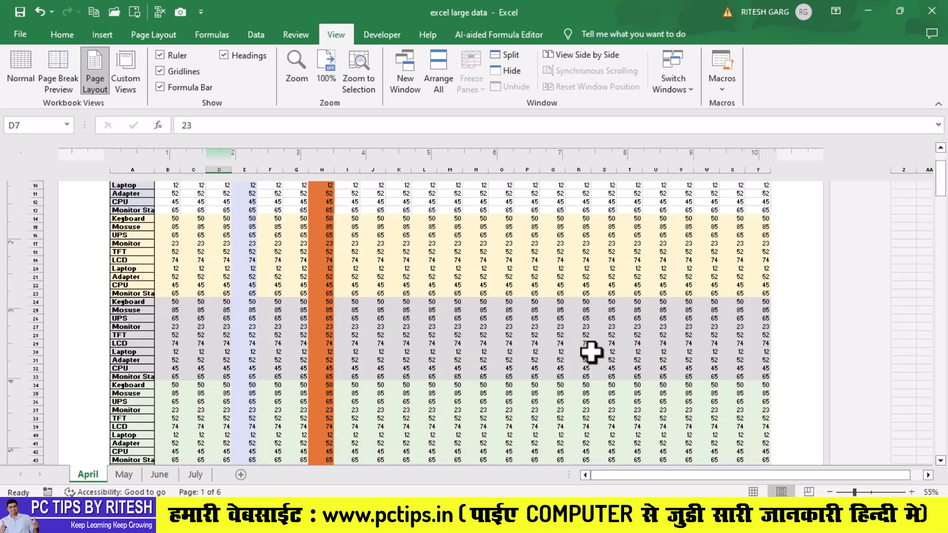
pyautogui.scroll(-5, 588, 344)
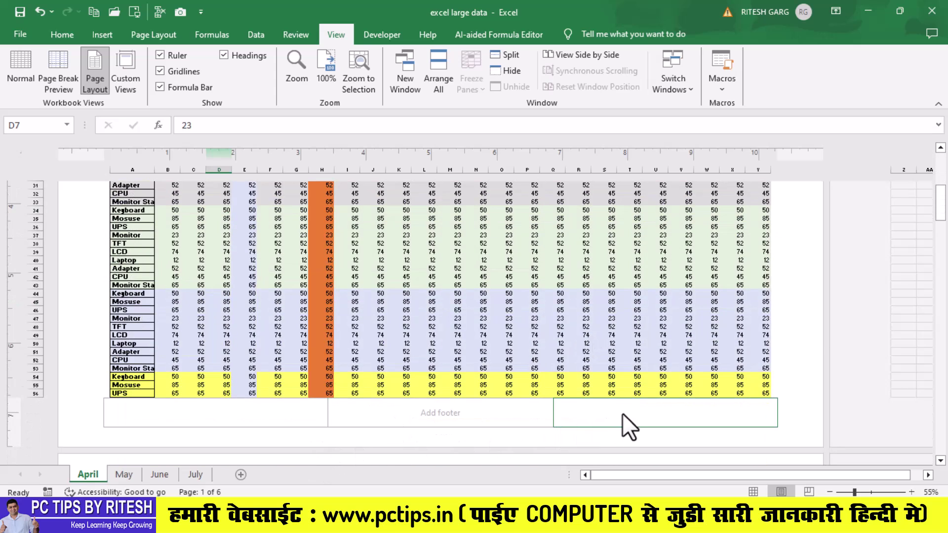
pyautogui.scroll(3, 518, 334)
pyautogui.scroll(4, 518, 334)
pyautogui.scroll(3, 529, 334)
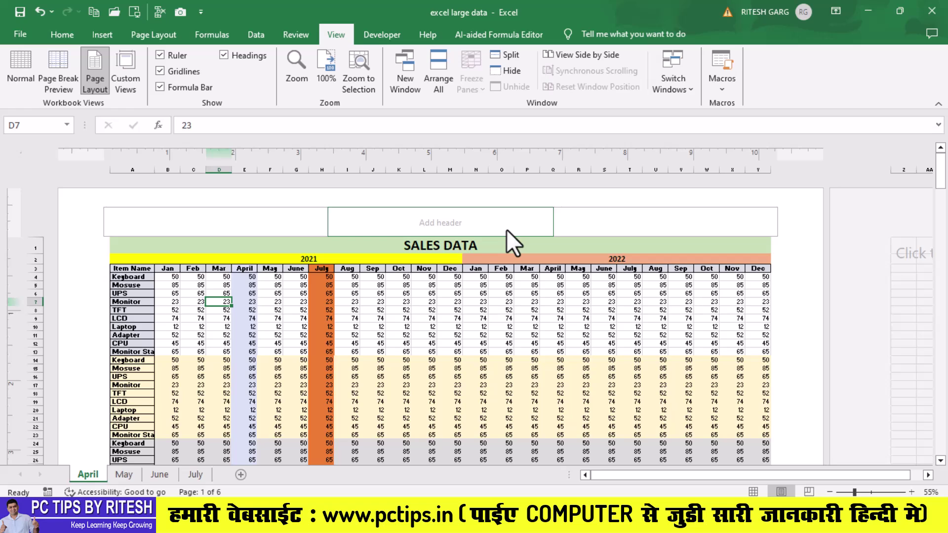
# Step: Insert the &[File] file-name code into the centre header section
pyautogui.click(430, 228)
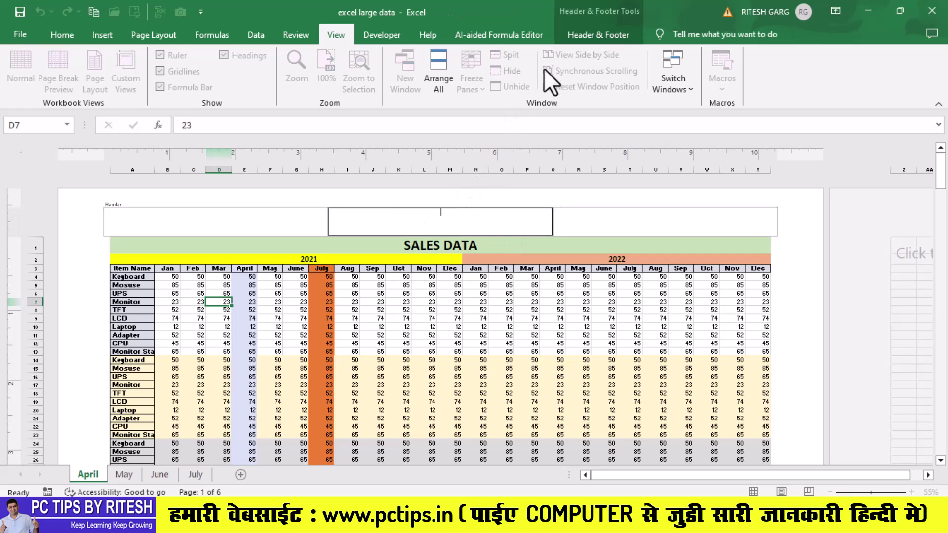
pyautogui.click(587, 37)
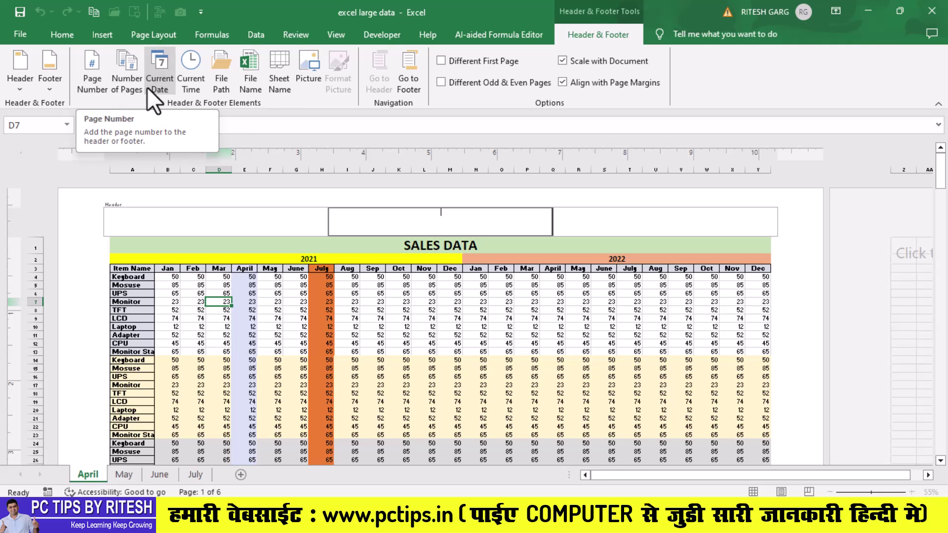
pyautogui.click(242, 87)
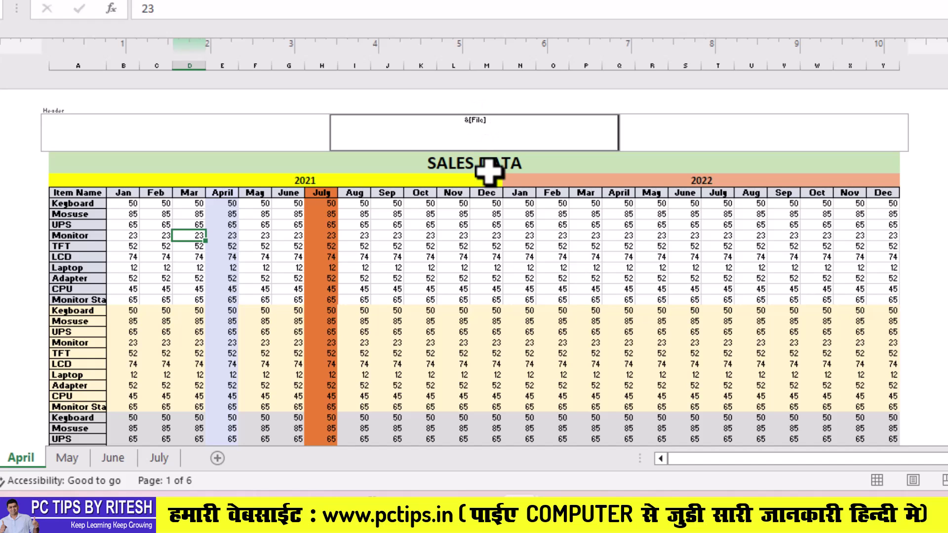
# Step: Format the 'excel large data' header as red 24-point Adobe Gothic Std B text
pyautogui.click(591, 225)
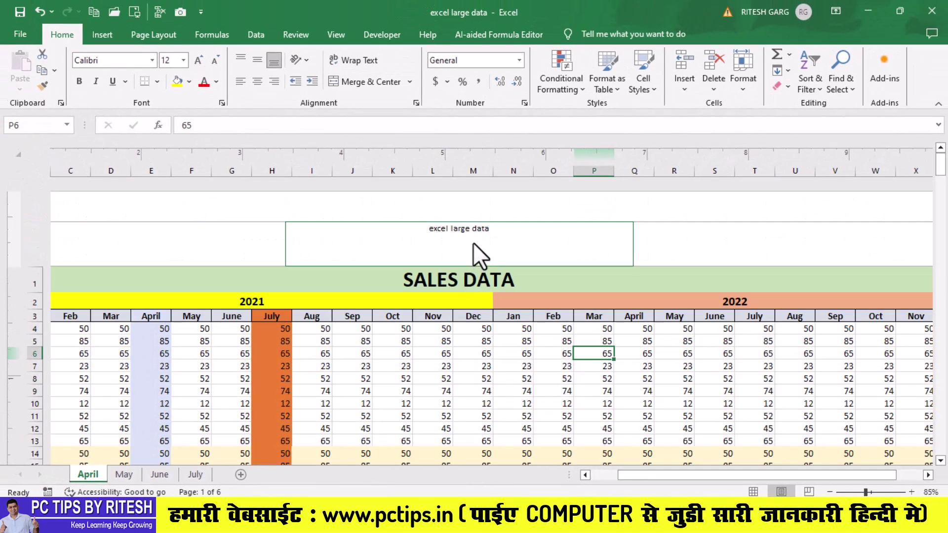
pyautogui.click(473, 241)
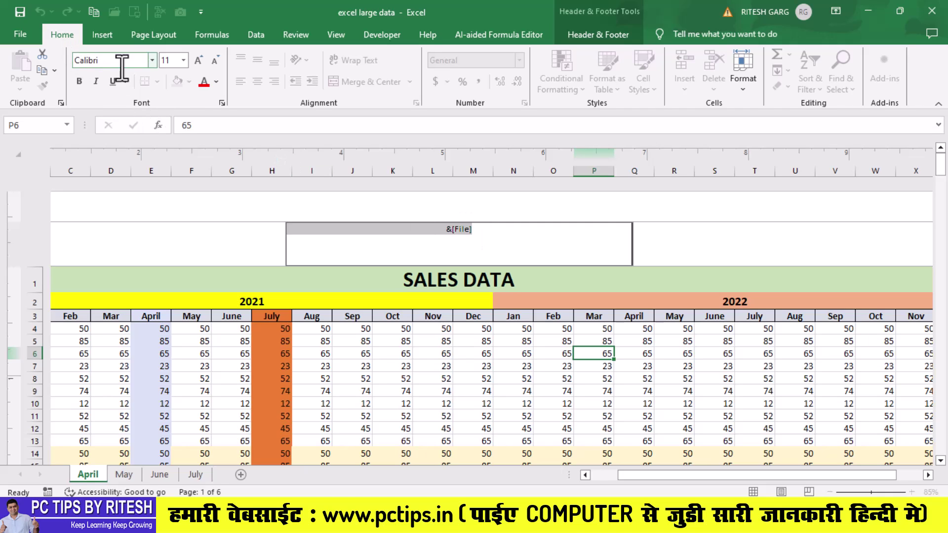
pyautogui.click(183, 60)
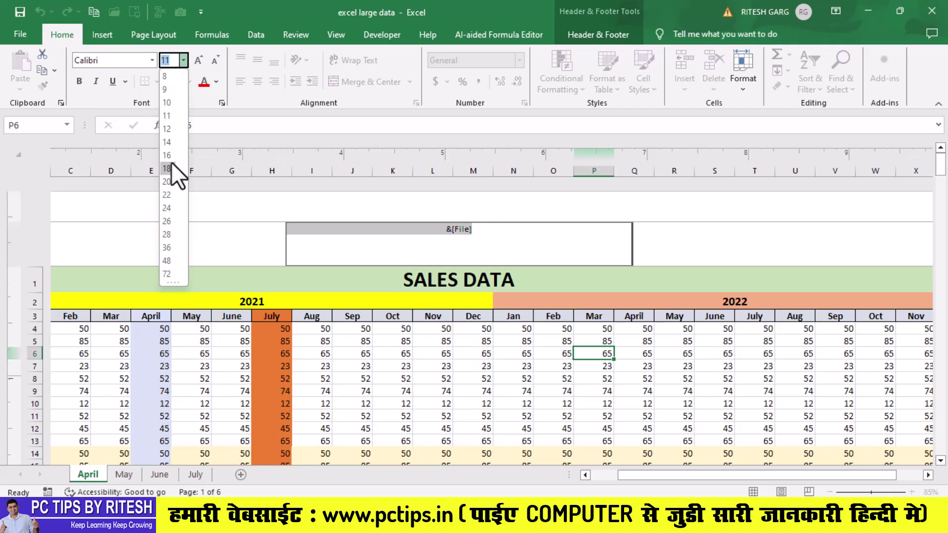
pyautogui.click(173, 208)
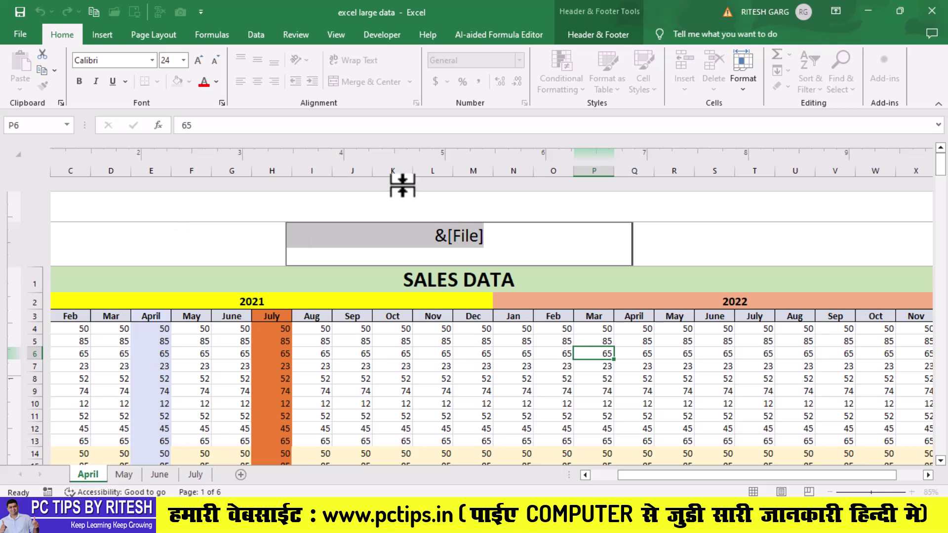
pyautogui.click(152, 60)
pyautogui.scroll(-3, 148, 257)
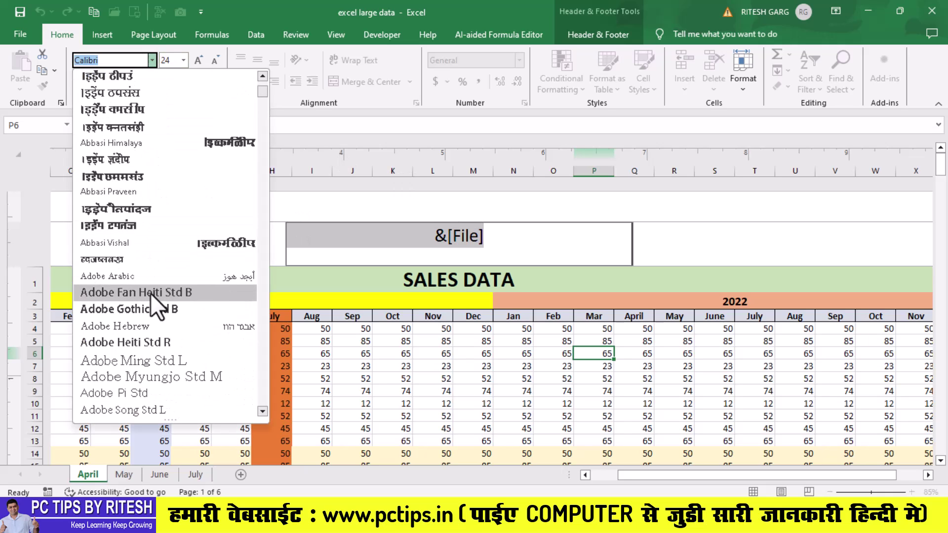
pyautogui.click(149, 309)
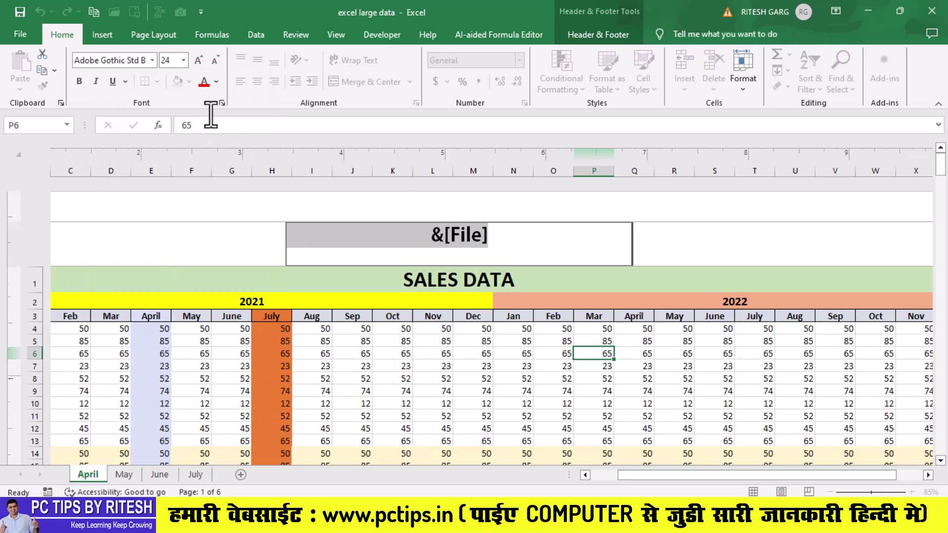
pyautogui.click(204, 83)
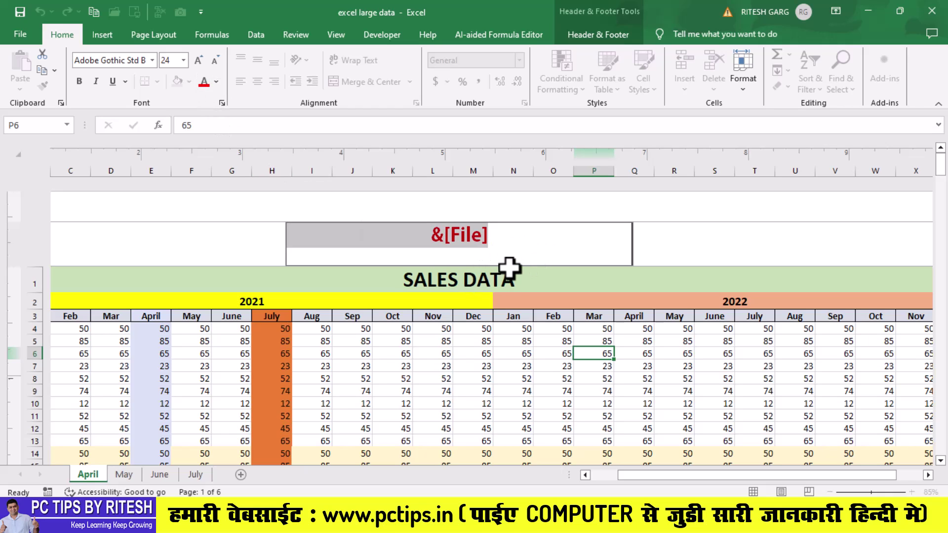
pyautogui.click(497, 351)
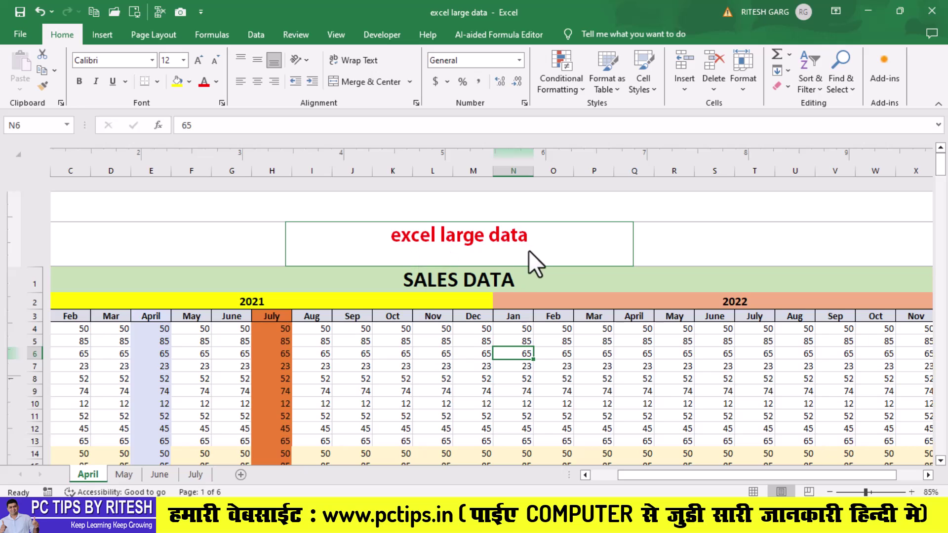
# Step: Insert the &[Page] page-number code into the centre footer of page 1
pyautogui.keyDown('ctrl'); pyautogui.scroll(-3, 528, 250); pyautogui.keyUp('ctrl')
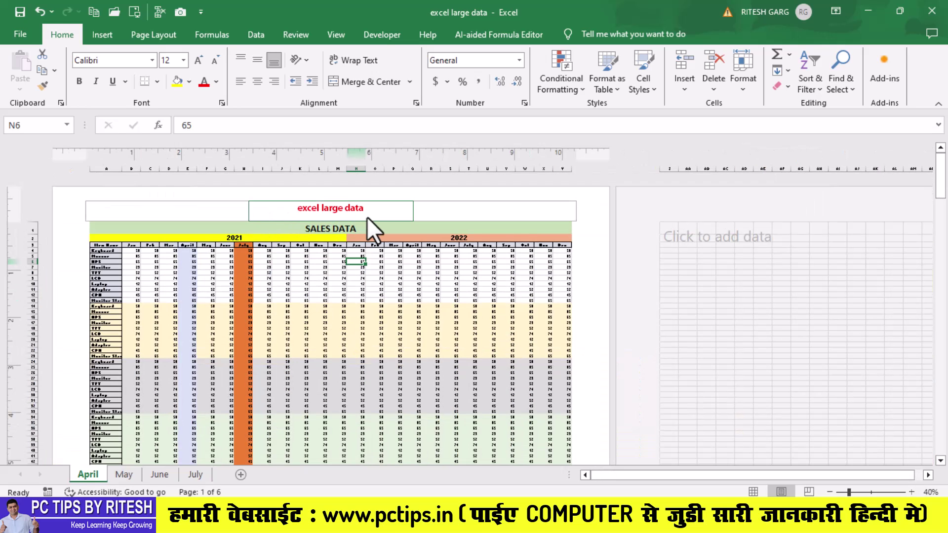
pyautogui.scroll(-8, 366, 218)
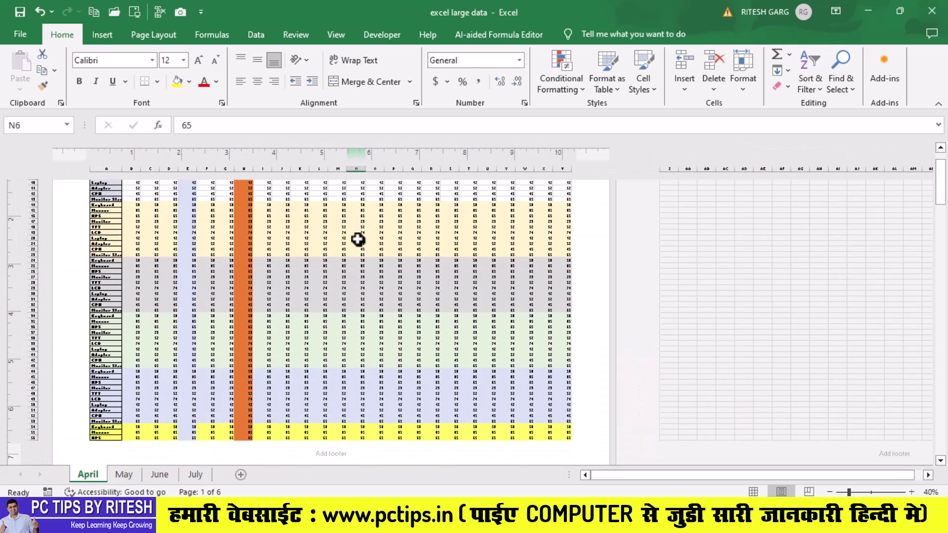
pyautogui.scroll(-4, 345, 416)
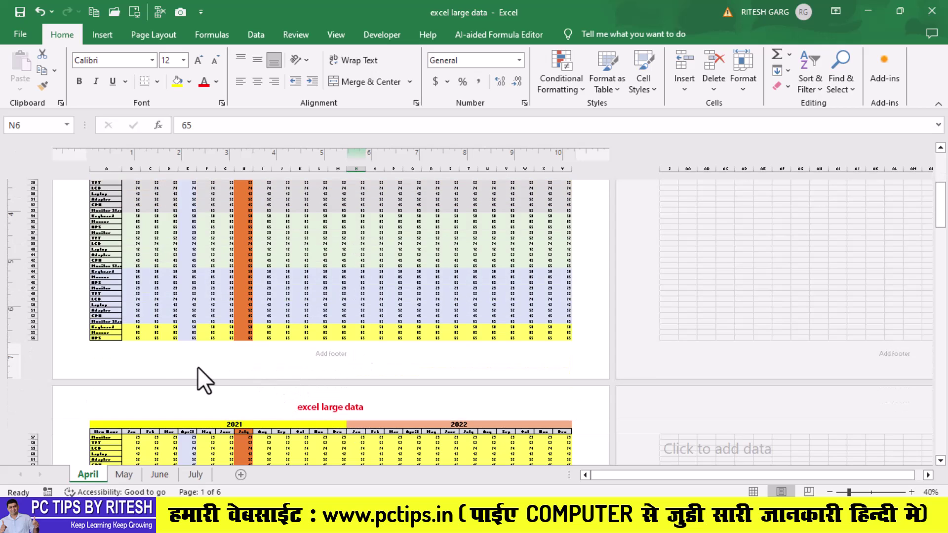
pyautogui.keyDown('ctrl'); pyautogui.scroll(1, 198, 368); pyautogui.keyUp('ctrl')
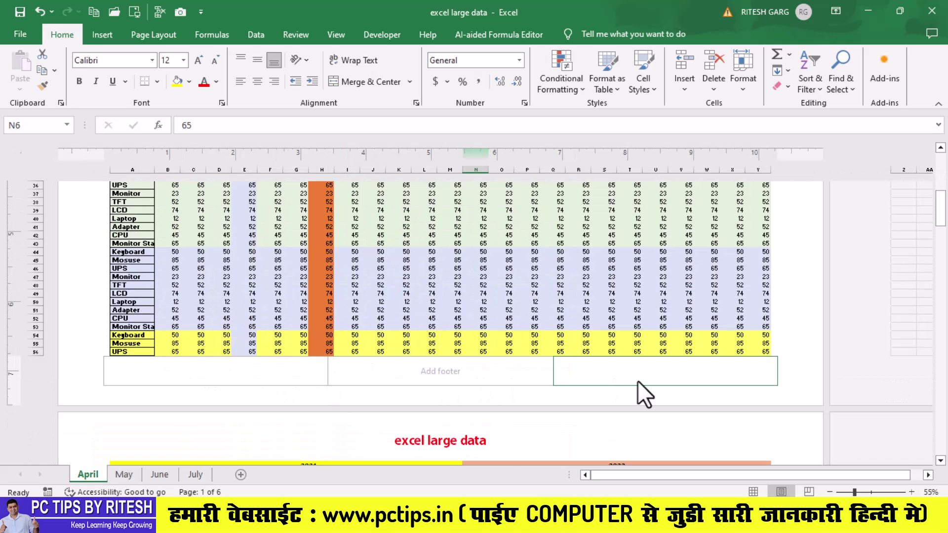
pyautogui.click(453, 377)
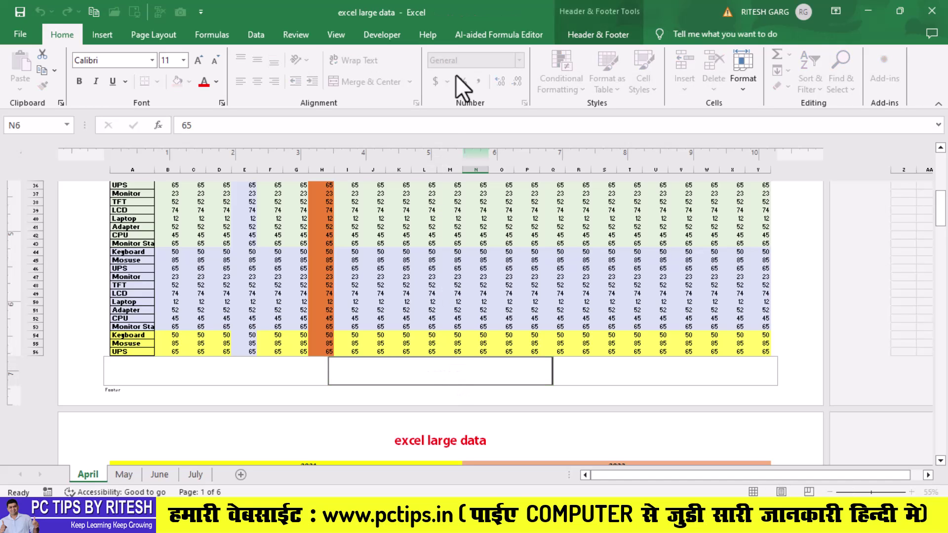
pyautogui.click(593, 34)
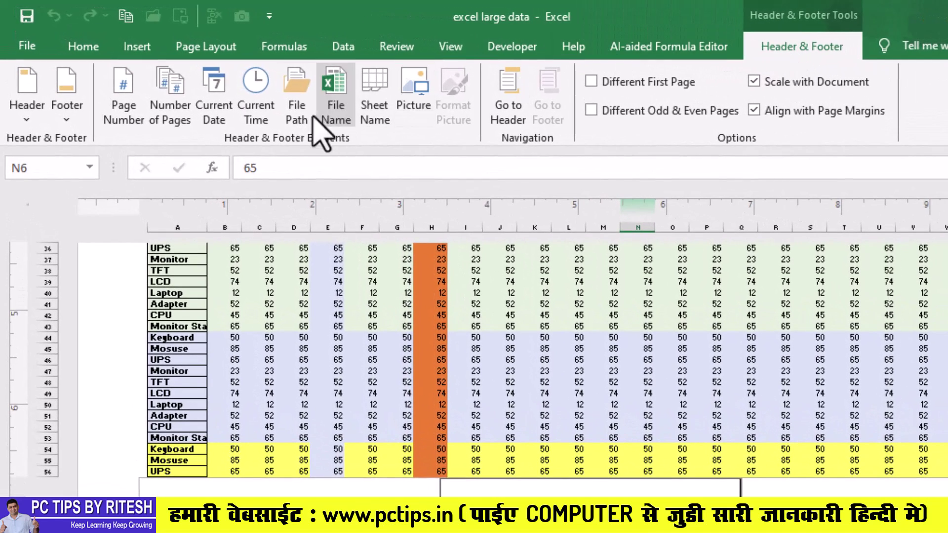
pyautogui.click(119, 99)
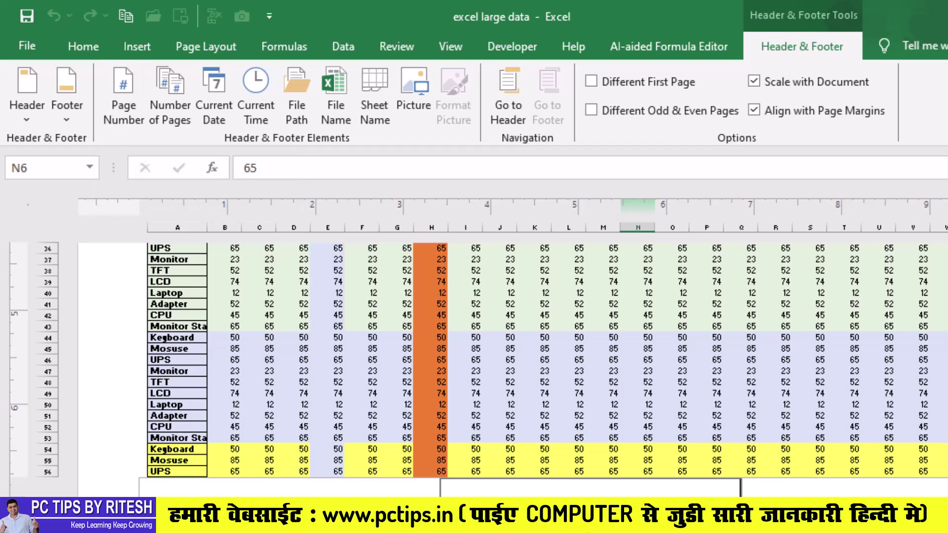
pyautogui.click(612, 426)
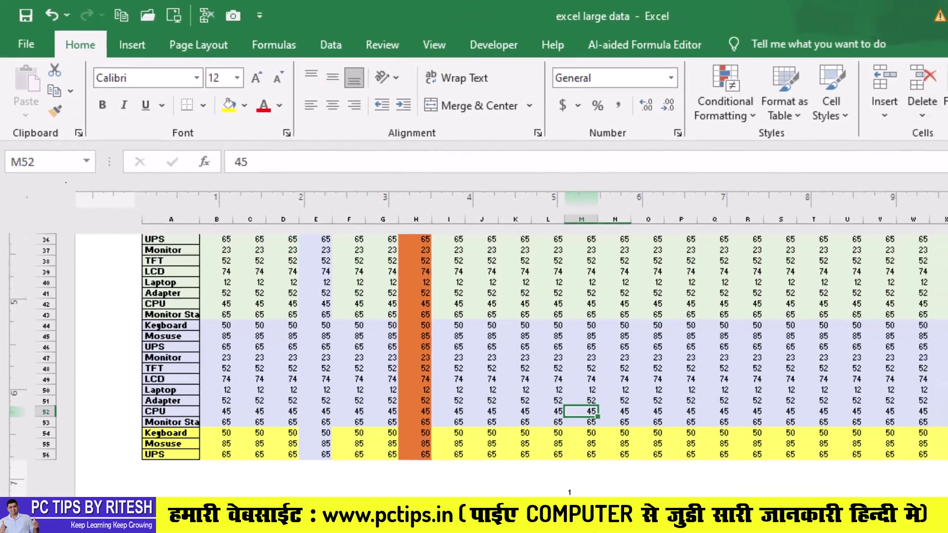
# Step: Check the footer page numbers across pages, then reselect the centre footer for formatting
pyautogui.scroll(-5, 459, 415)
pyautogui.scroll(-5, 444, 400)
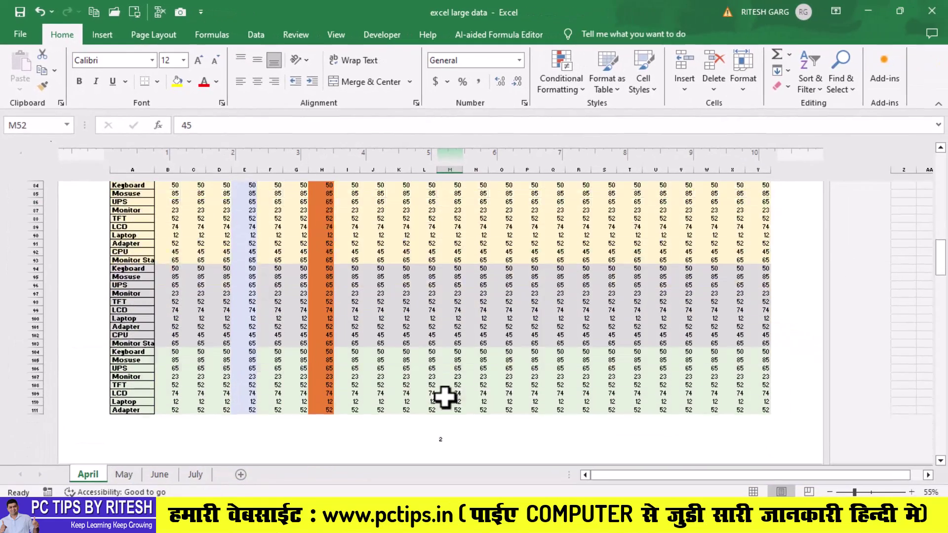
pyautogui.scroll(-3, 435, 415)
pyautogui.scroll(8, 438, 418)
pyautogui.scroll(9, 439, 418)
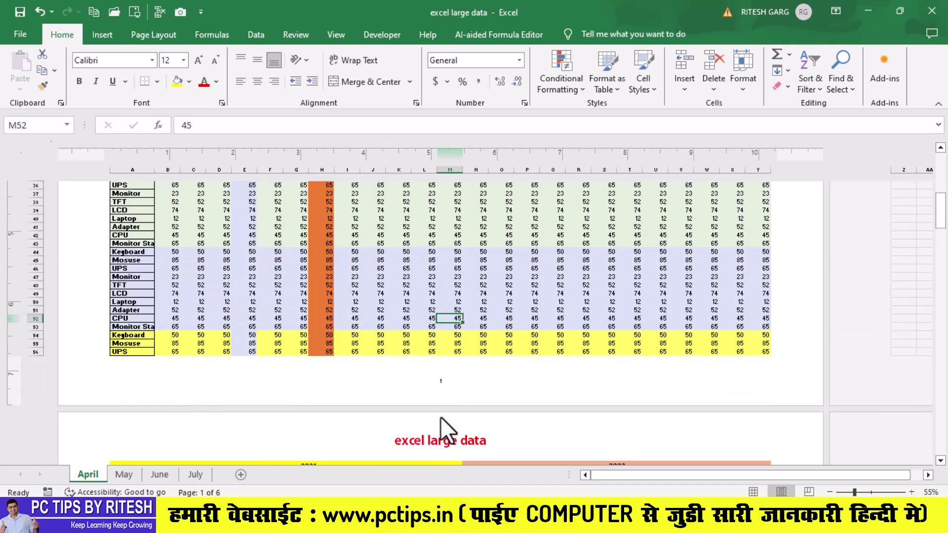
pyautogui.scroll(-1, 446, 411)
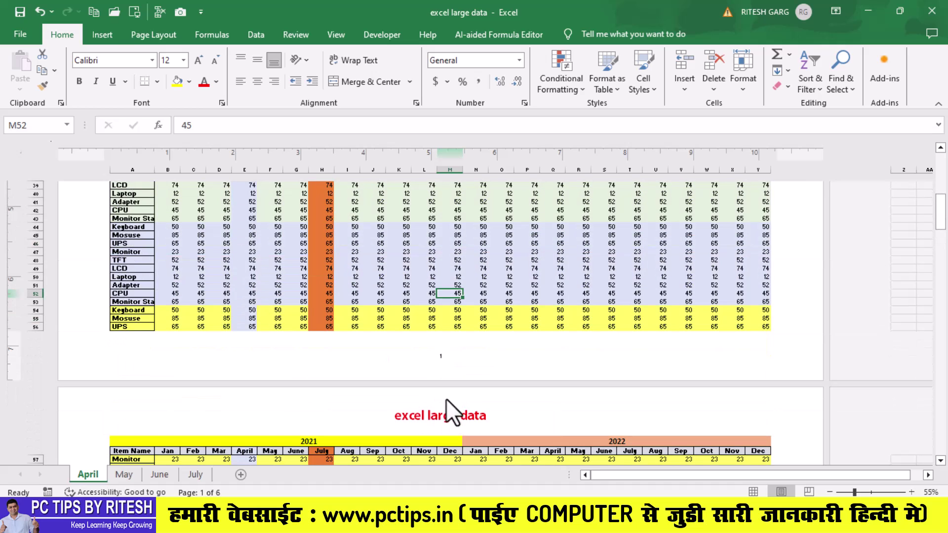
pyautogui.click(458, 360)
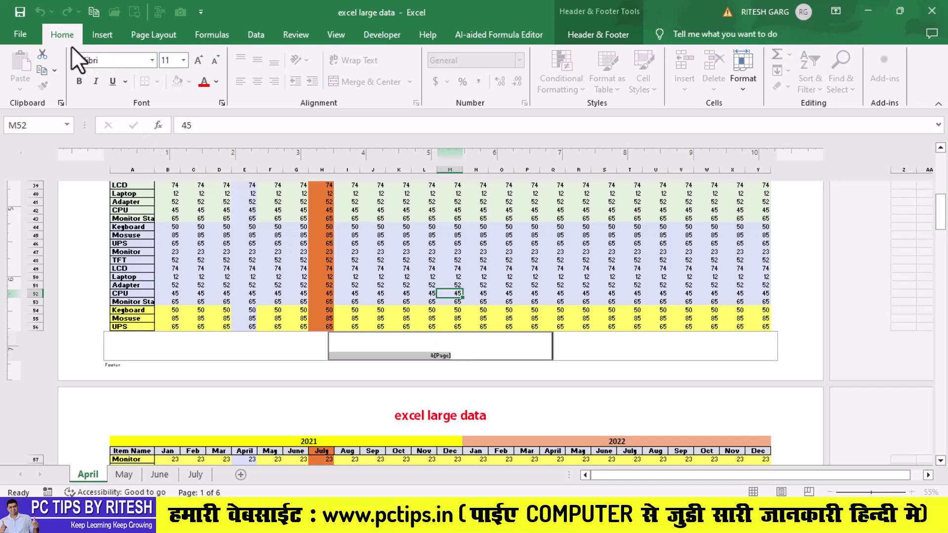
pyautogui.click(184, 60)
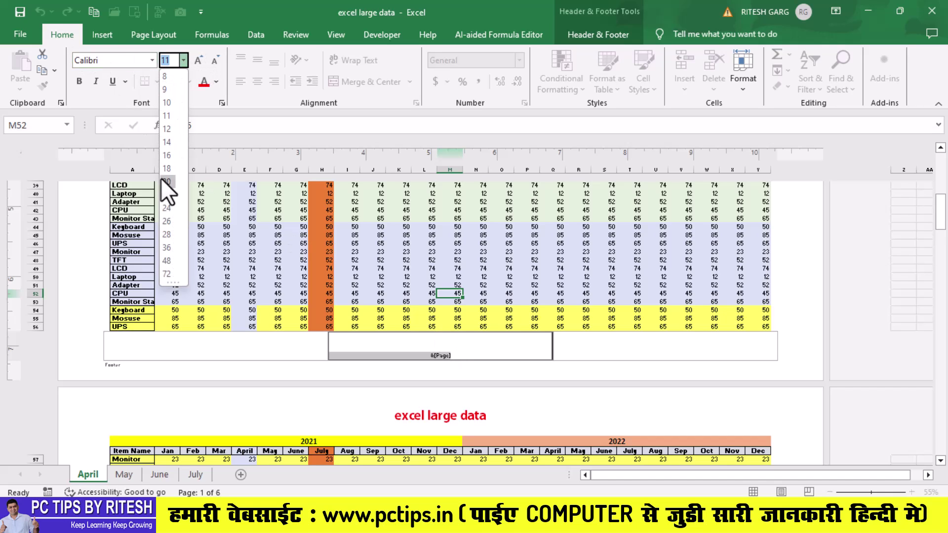
# Step: Format the footer page number as 20-point Amasis MT Pro Black
pyautogui.click(167, 179)
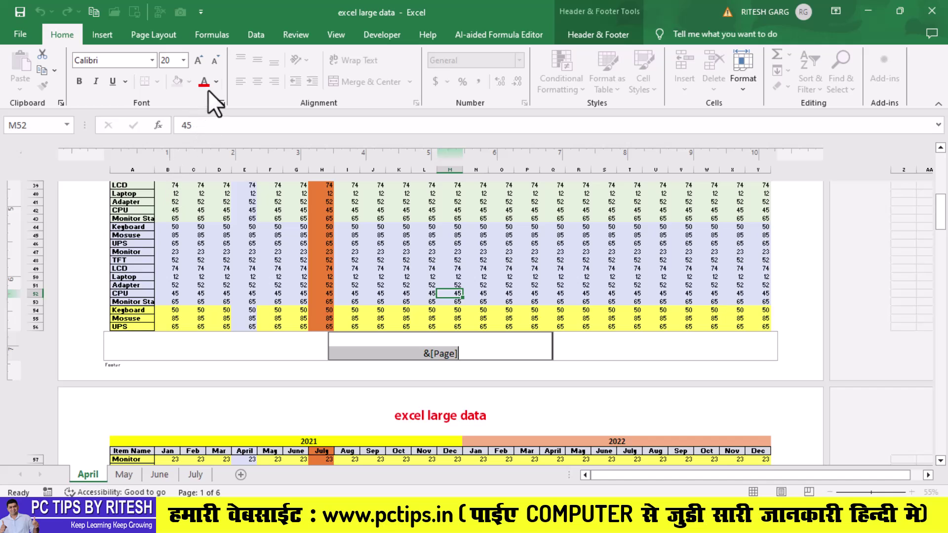
pyautogui.click(152, 60)
pyautogui.scroll(-1, 111, 233)
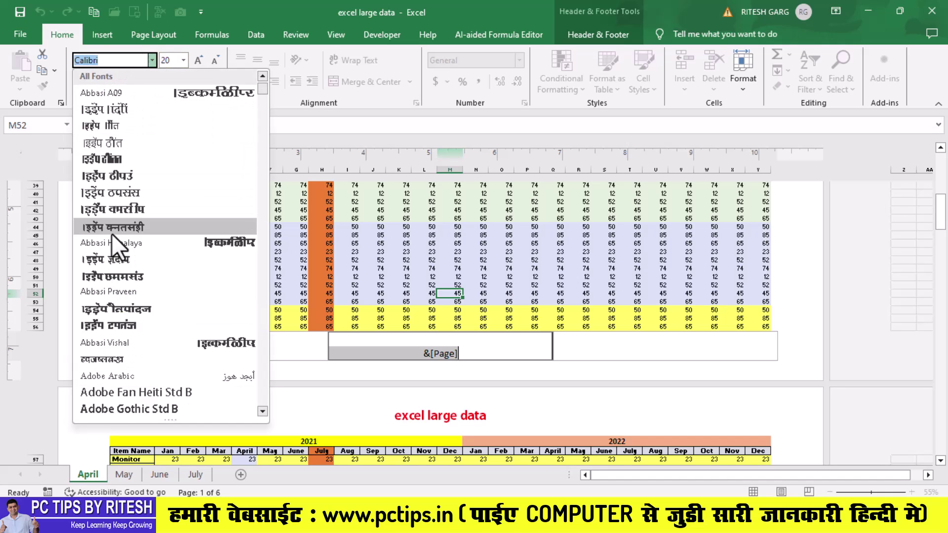
pyautogui.scroll(-5, 108, 310)
pyautogui.scroll(-3, 112, 310)
pyautogui.click(127, 205)
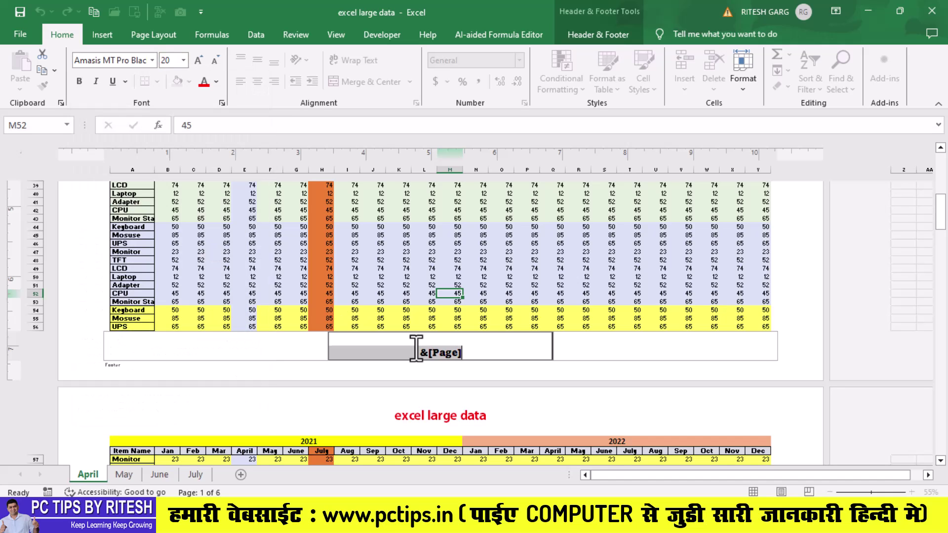
pyautogui.click(513, 294)
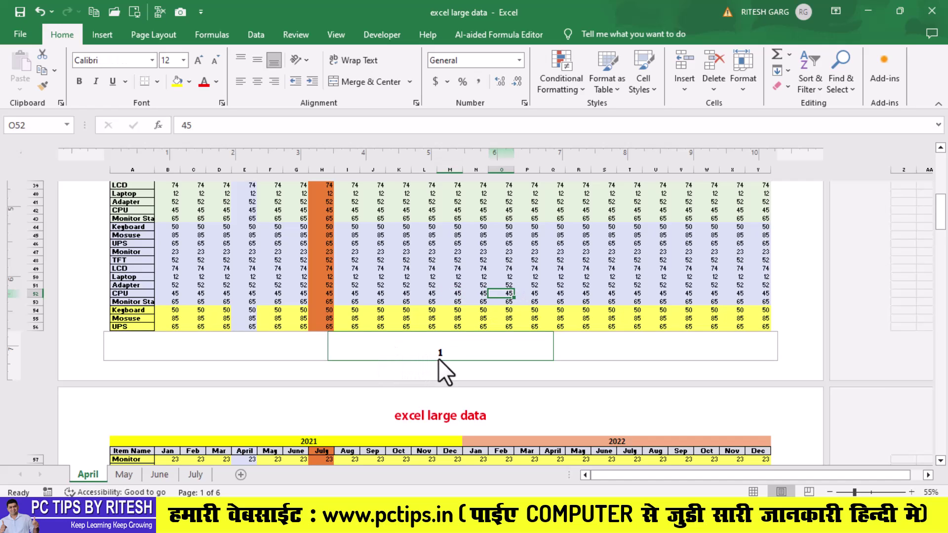
pyautogui.click(478, 349)
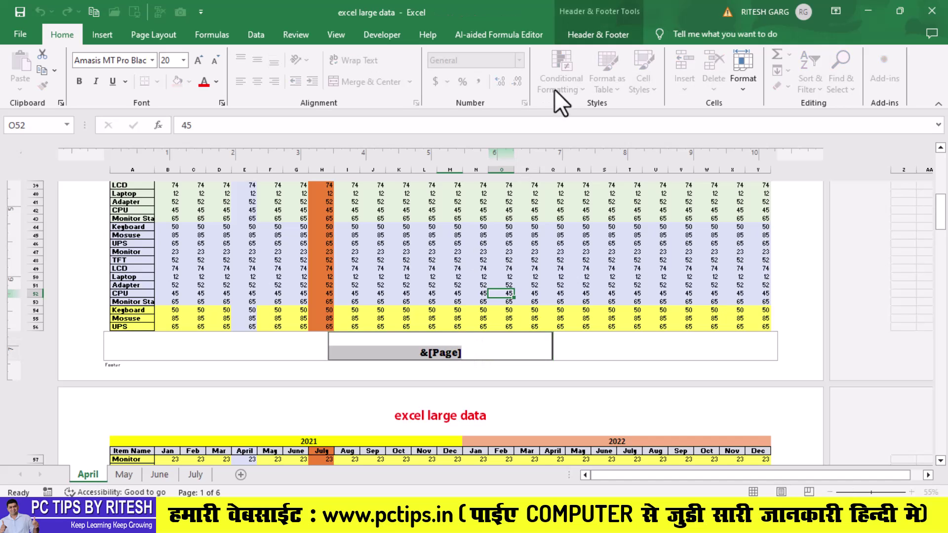
# Step: Apply the 'Page 1 of ?' footer preset so page 1 reads 'Page 1 of 6'
pyautogui.click(578, 38)
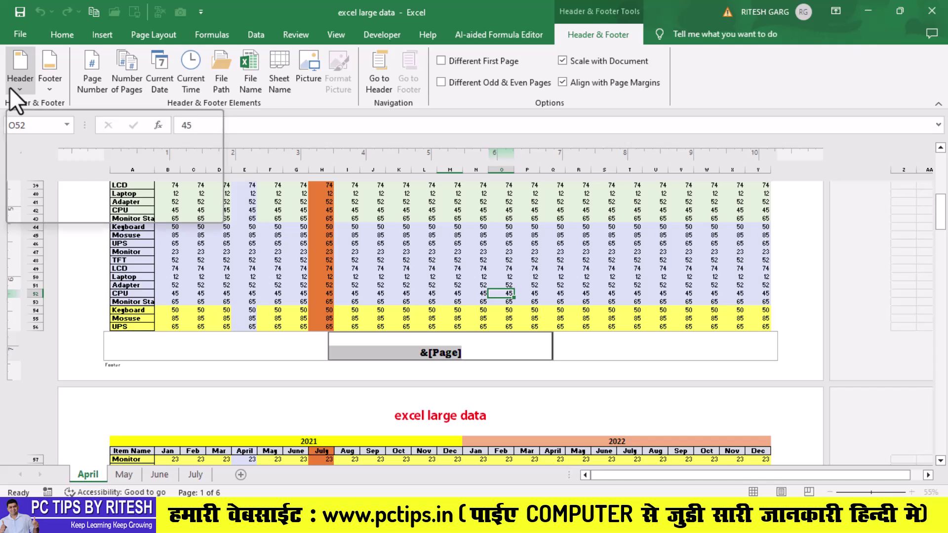
pyautogui.click(49, 88)
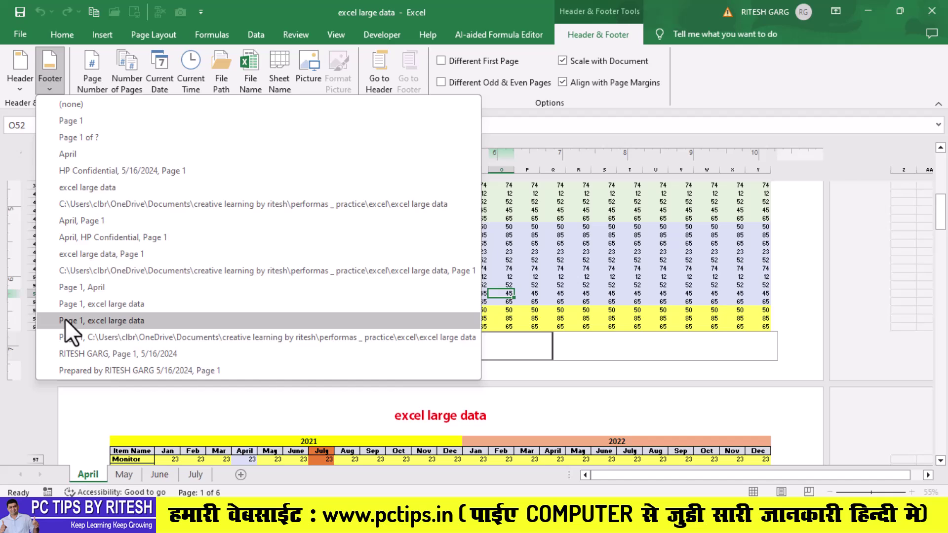
pyautogui.click(90, 138)
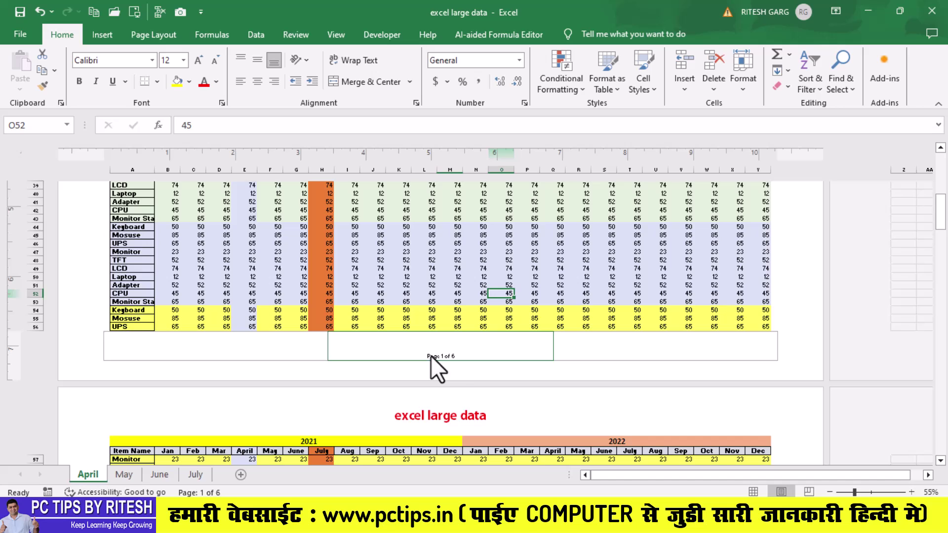
# Step: Restyle the 'Page 1 of 6' footer in 20-point Amasis MT Pro Black
pyautogui.scroll(-5, 451, 374)
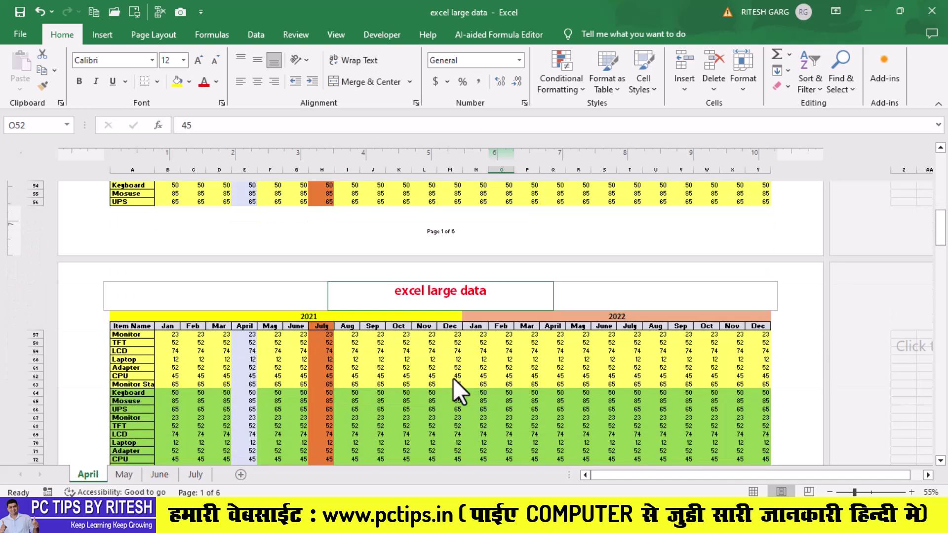
pyautogui.scroll(-8, 452, 378)
pyautogui.scroll(-5, 452, 378)
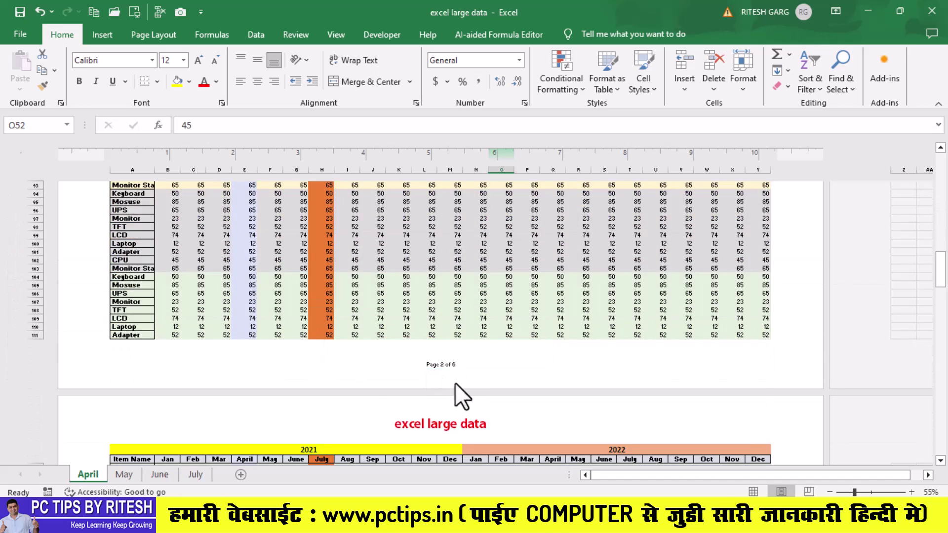
pyautogui.scroll(5, 455, 383)
pyautogui.scroll(5, 458, 388)
pyautogui.click(452, 330)
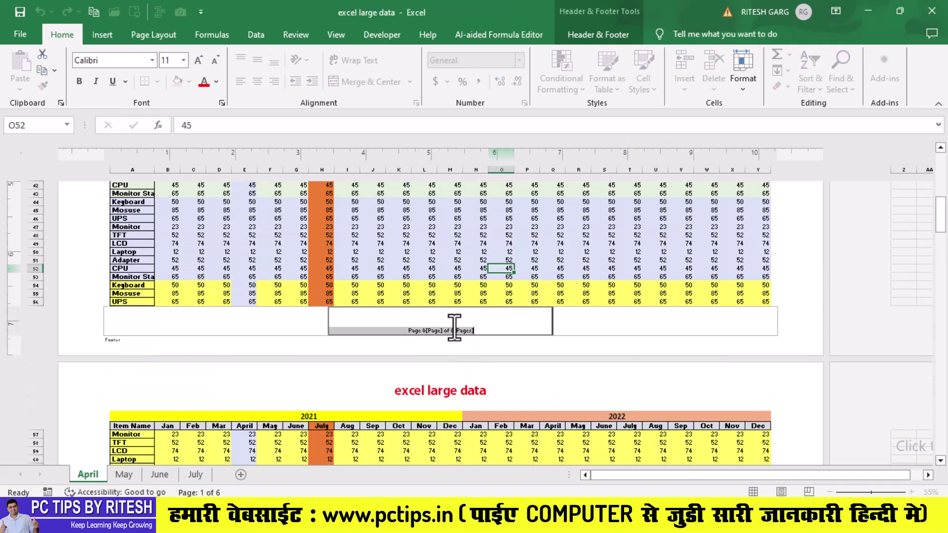
pyautogui.click(183, 61)
pyautogui.click(165, 185)
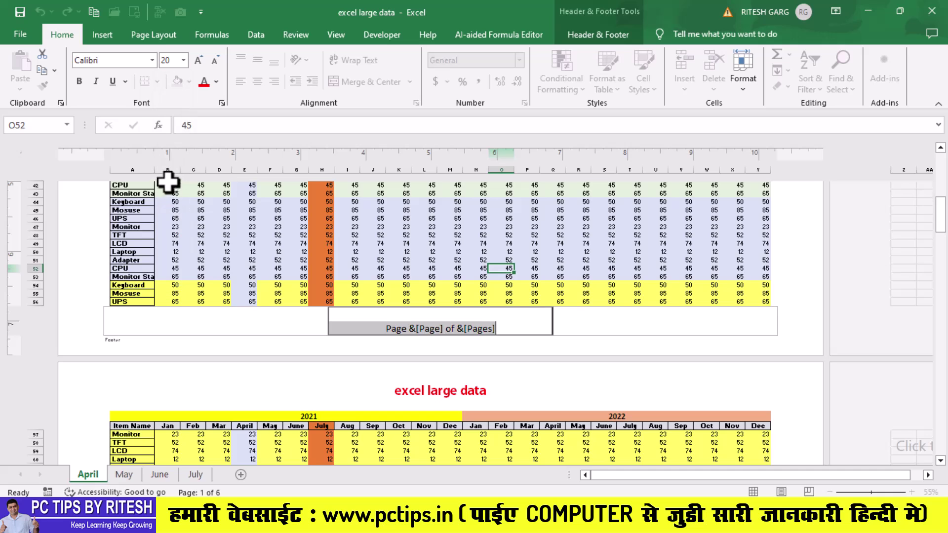
pyautogui.click(152, 60)
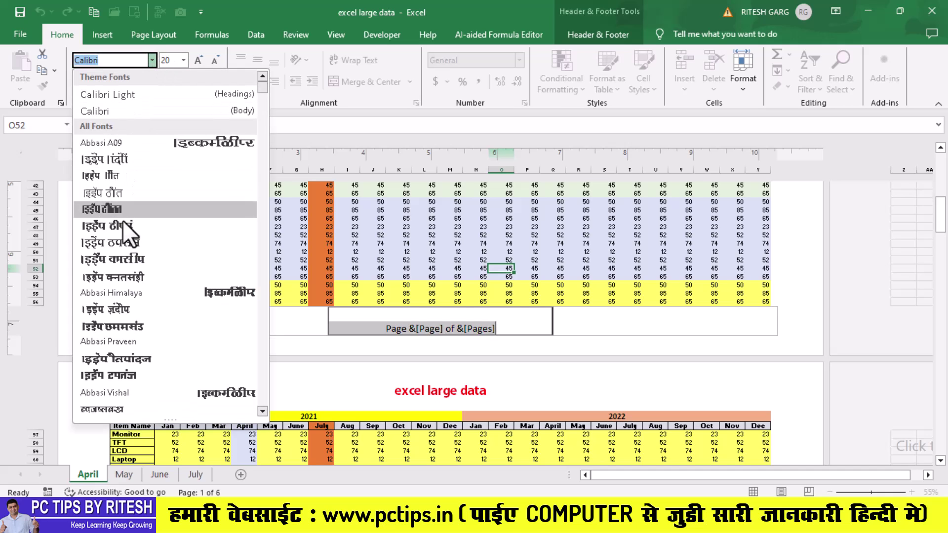
pyautogui.scroll(-4, 115, 327)
pyautogui.scroll(-1, 118, 345)
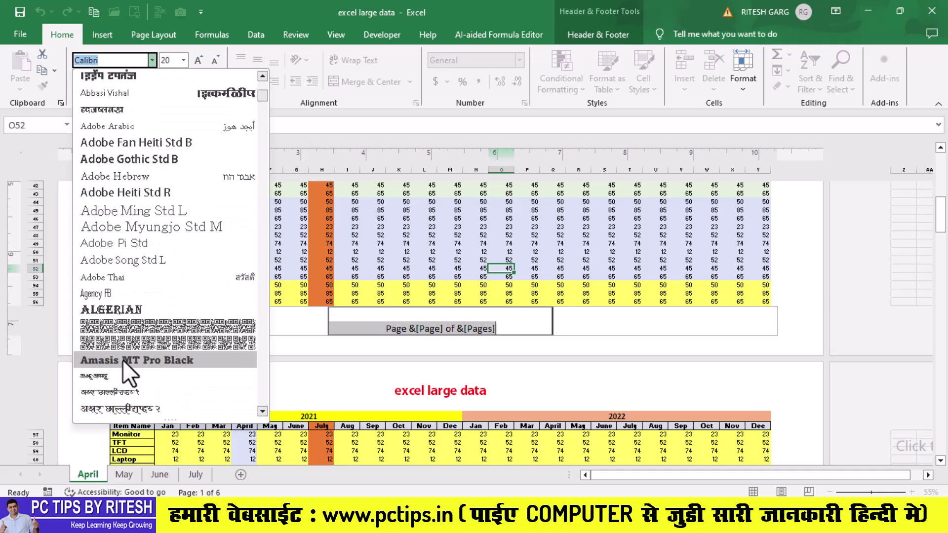
pyautogui.click(143, 297)
pyautogui.click(531, 292)
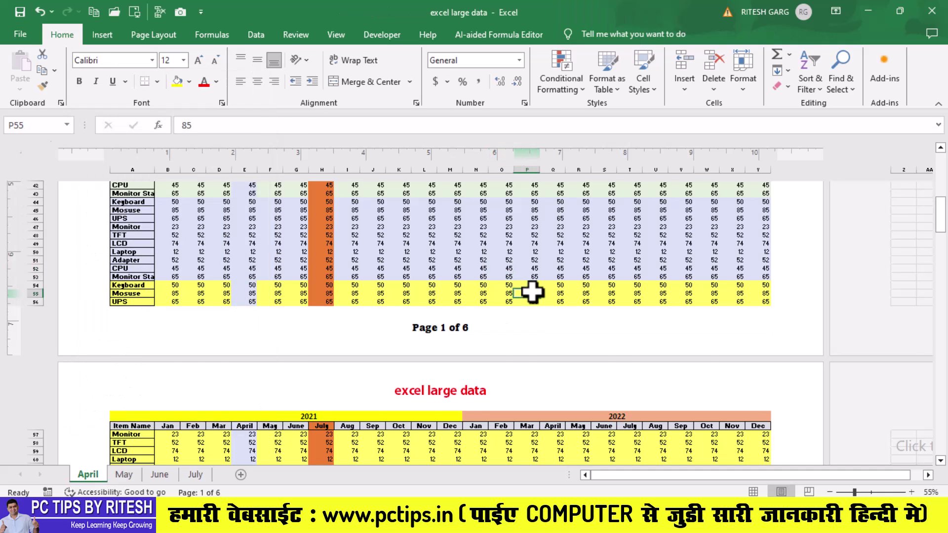
pyautogui.scroll(2, 447, 383)
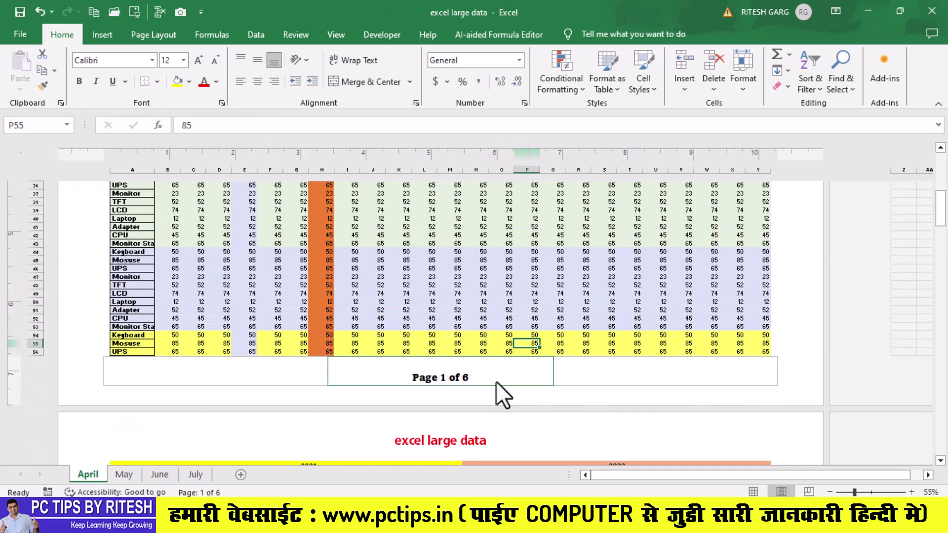
pyautogui.scroll(5, 502, 381)
pyautogui.scroll(7, 502, 381)
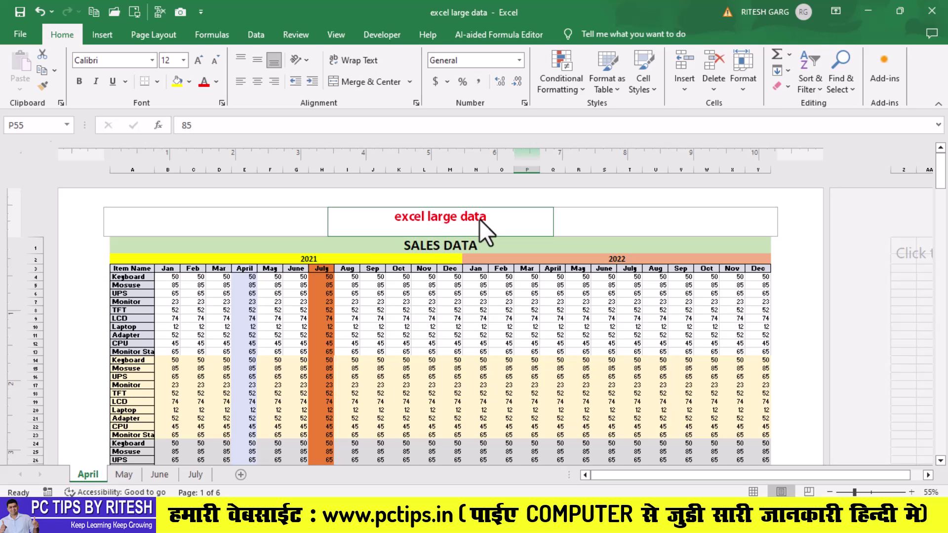
# Step: Review the red file-name header and page-numbered footer in print preview, then return
pyautogui.hotkey('ctrl', 'p')
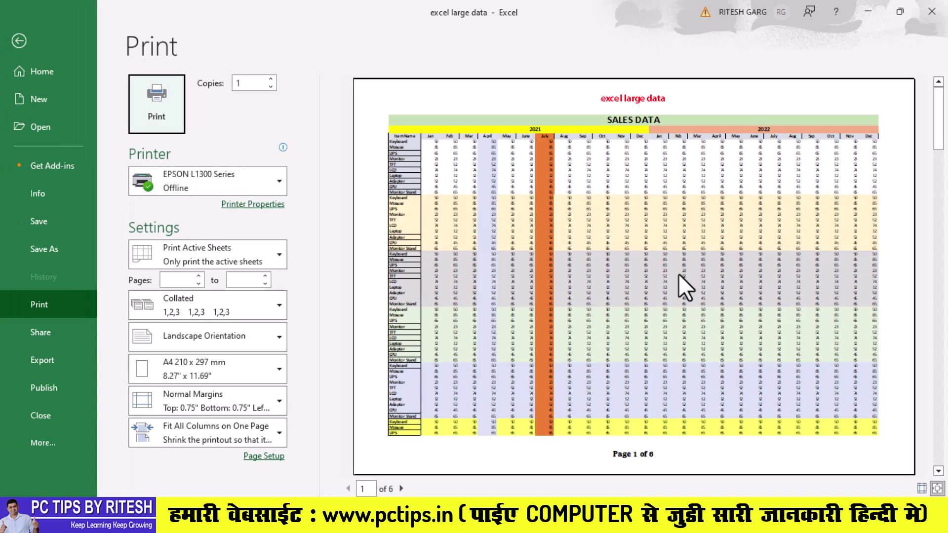
pyautogui.scroll(-1, 679, 275)
pyautogui.scroll(-1, 677, 278)
pyautogui.scroll(1, 676, 279)
pyautogui.scroll(-1, 677, 278)
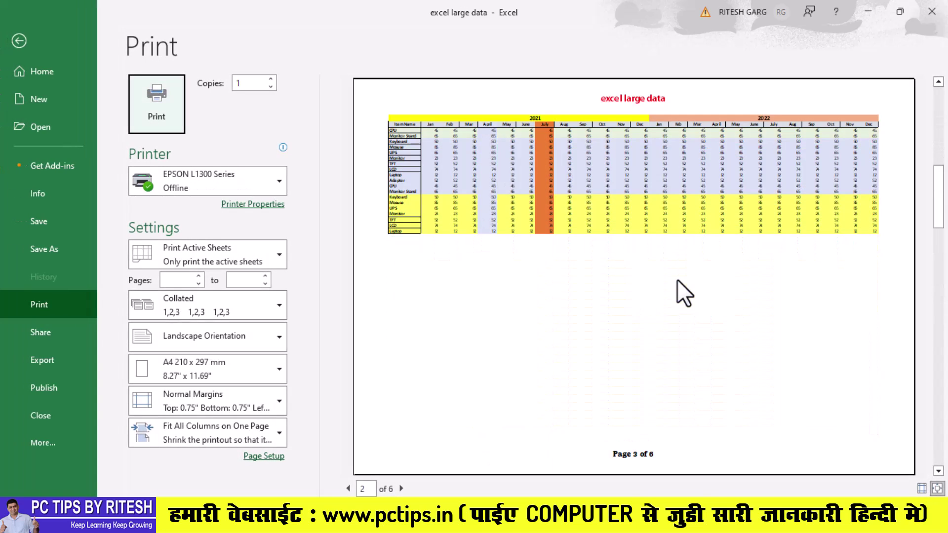
pyautogui.scroll(2, 676, 280)
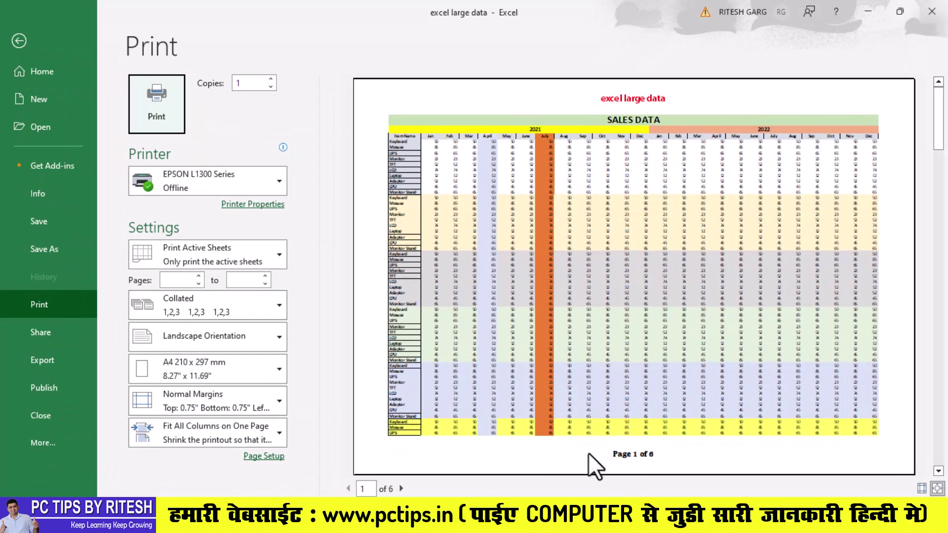
pyautogui.scroll(-1, 584, 406)
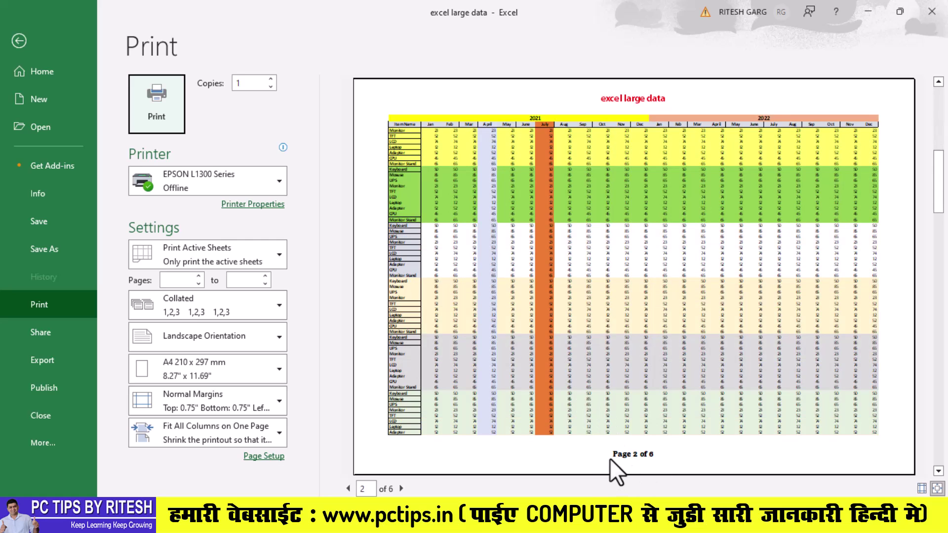
pyautogui.scroll(1, 627, 440)
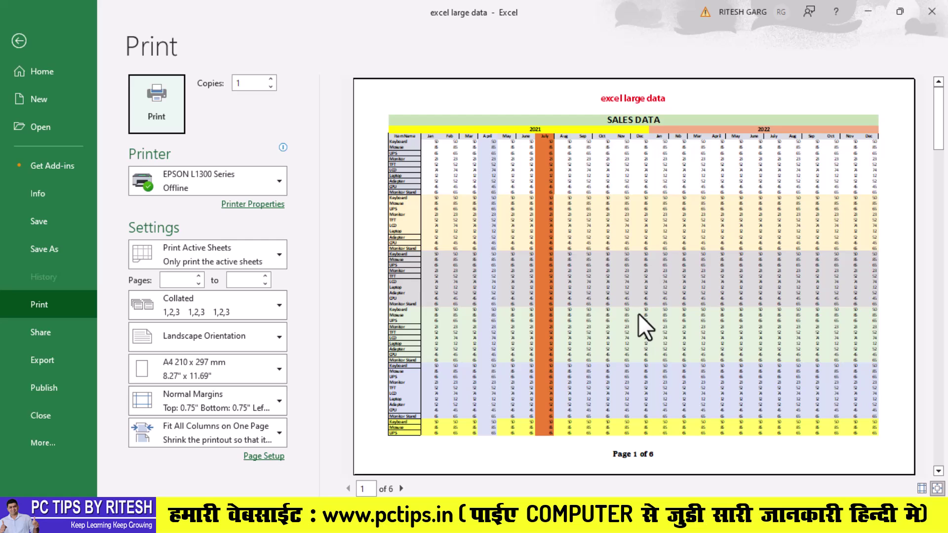
pyautogui.click(19, 40)
# Step: Turn on Different First Page from the page-1 footer so page 1 gets its own footer
pyautogui.scroll(2, 498, 316)
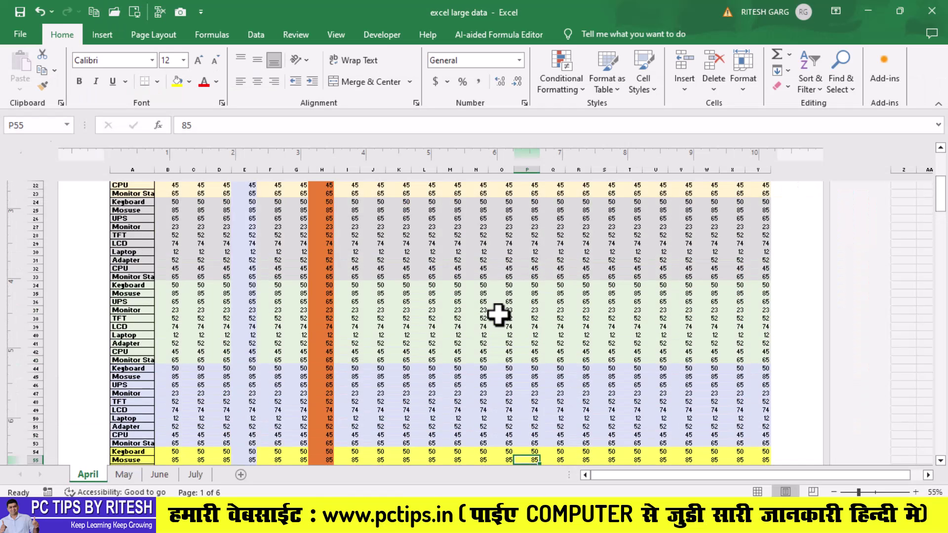
pyautogui.scroll(-4, 498, 315)
pyautogui.scroll(-3, 499, 316)
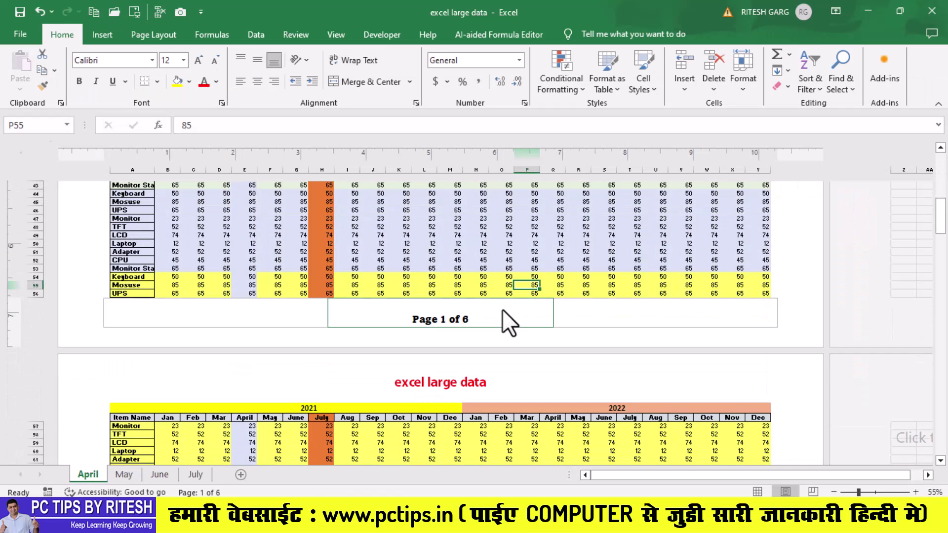
pyautogui.click(378, 320)
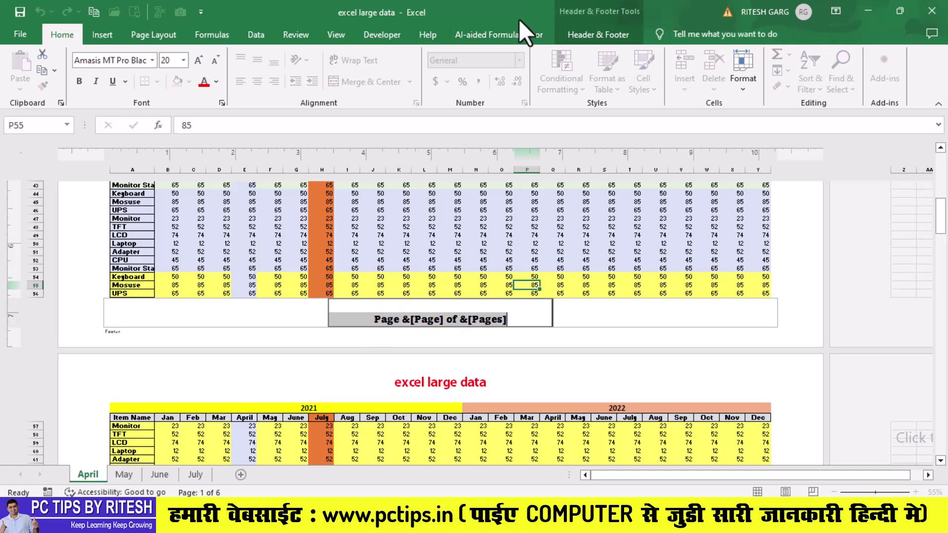
pyautogui.click(568, 38)
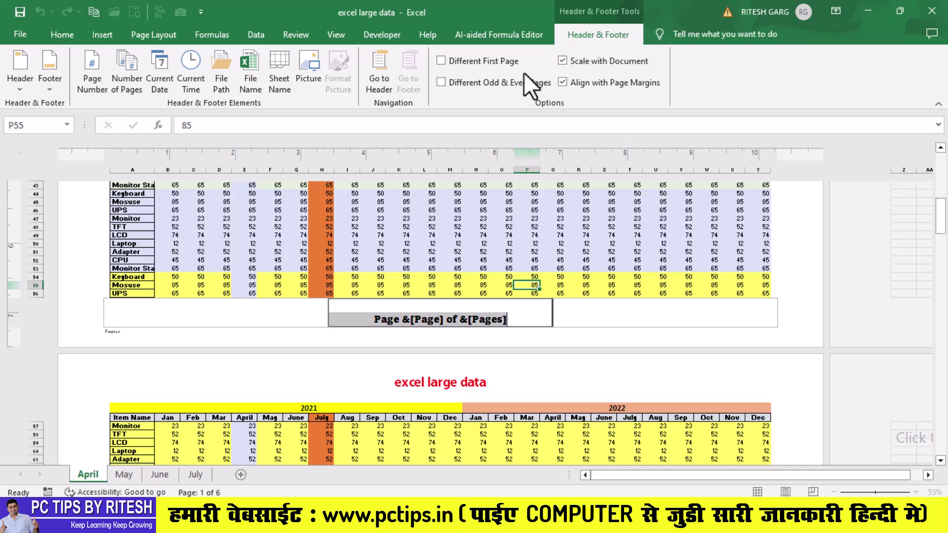
pyautogui.click(440, 61)
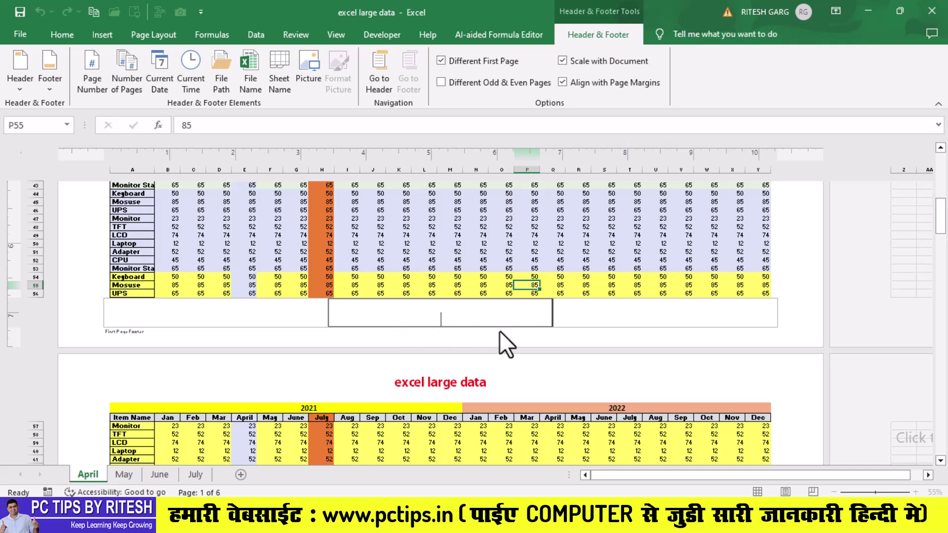
# Step: Apply the 'Prepared by… date, Page 1' preset as the first-page footer
pyautogui.keyDown('ctrl'); pyautogui.scroll(2, 444, 316); pyautogui.keyUp('ctrl')
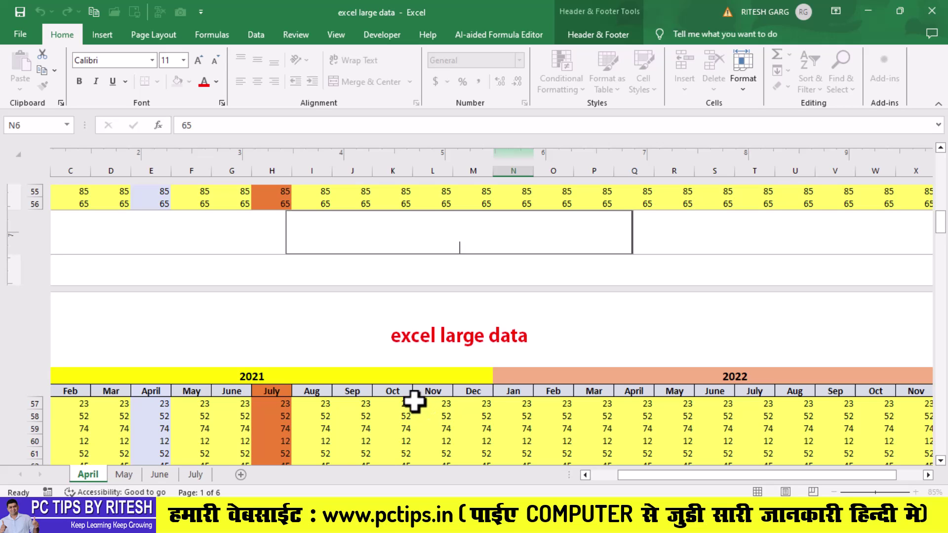
pyautogui.click(587, 31)
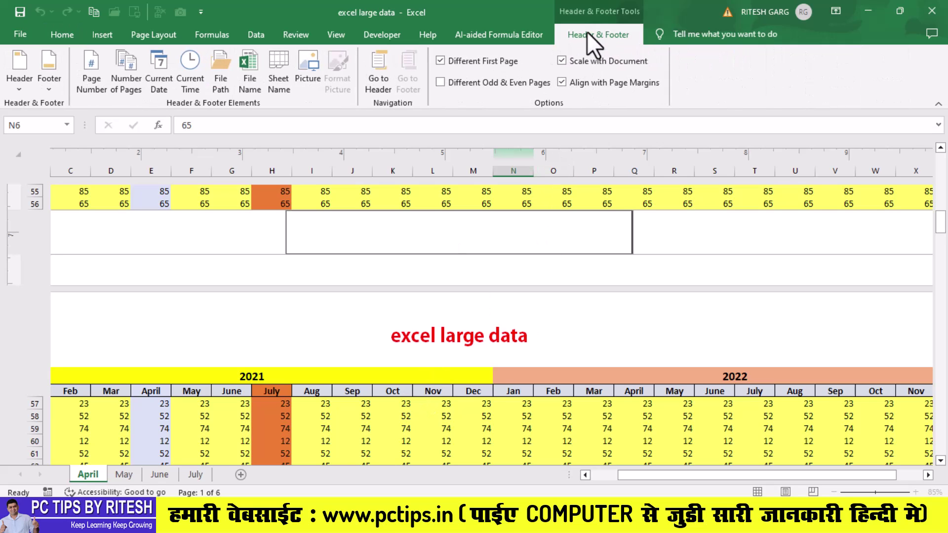
pyautogui.click(49, 91)
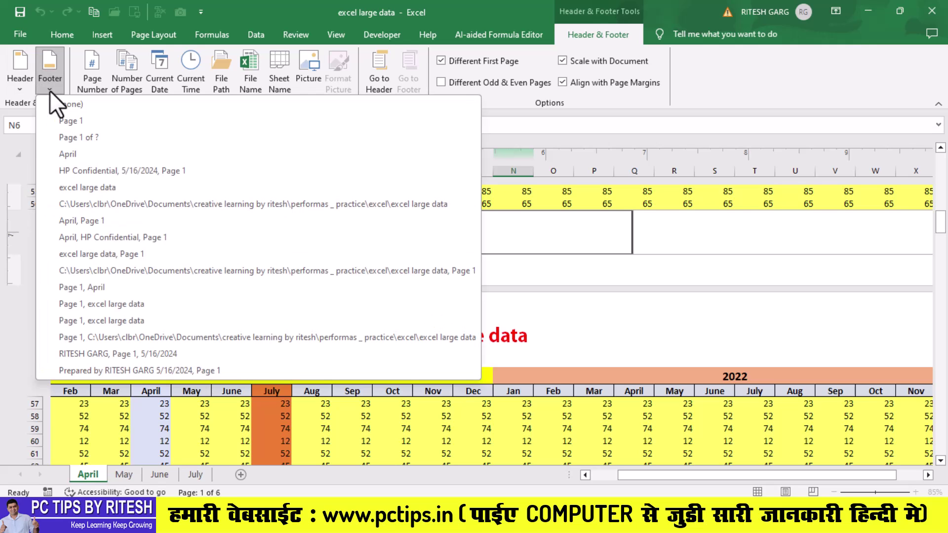
pyautogui.click(81, 370)
pyautogui.scroll(2, 520, 273)
pyautogui.scroll(4, 521, 279)
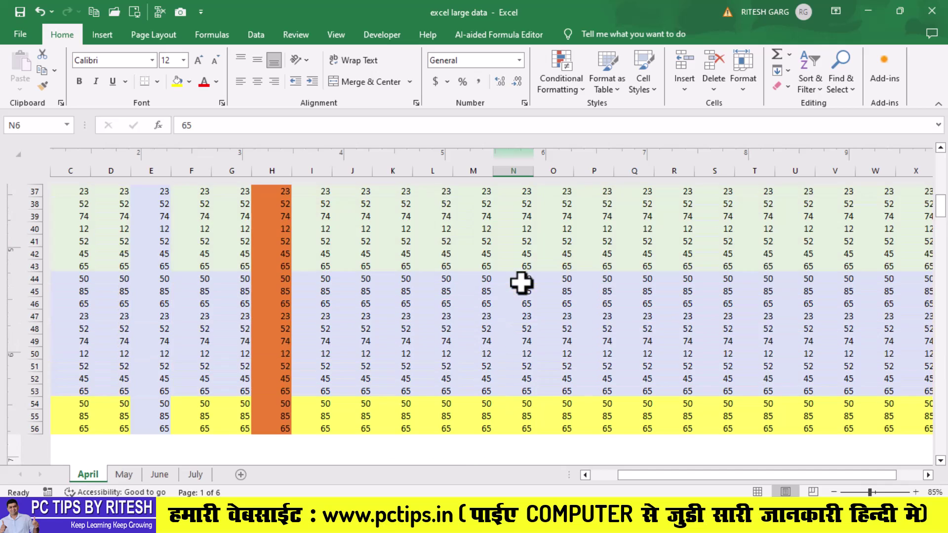
pyautogui.scroll(-4, 521, 282)
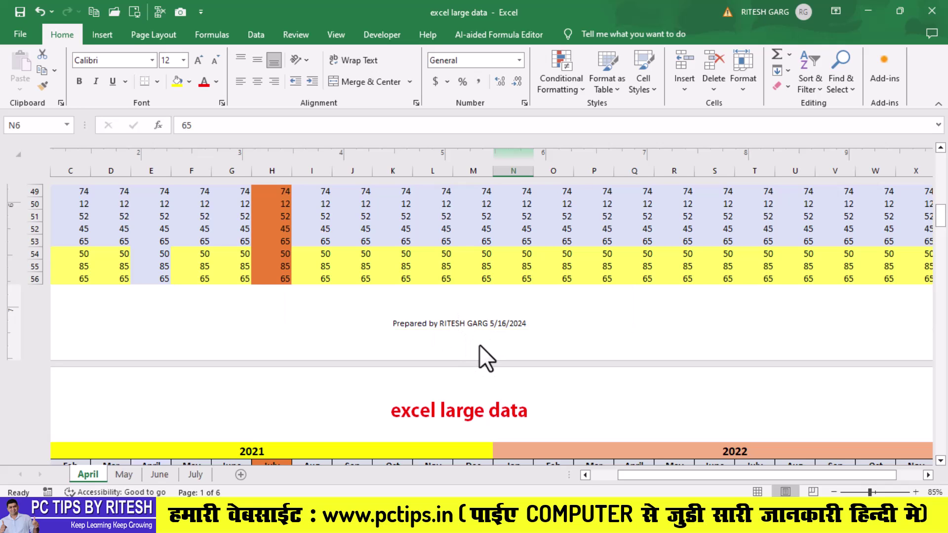
pyautogui.scroll(-3, 479, 345)
pyautogui.scroll(-5, 481, 350)
pyautogui.scroll(-4, 482, 340)
pyautogui.scroll(-5, 482, 340)
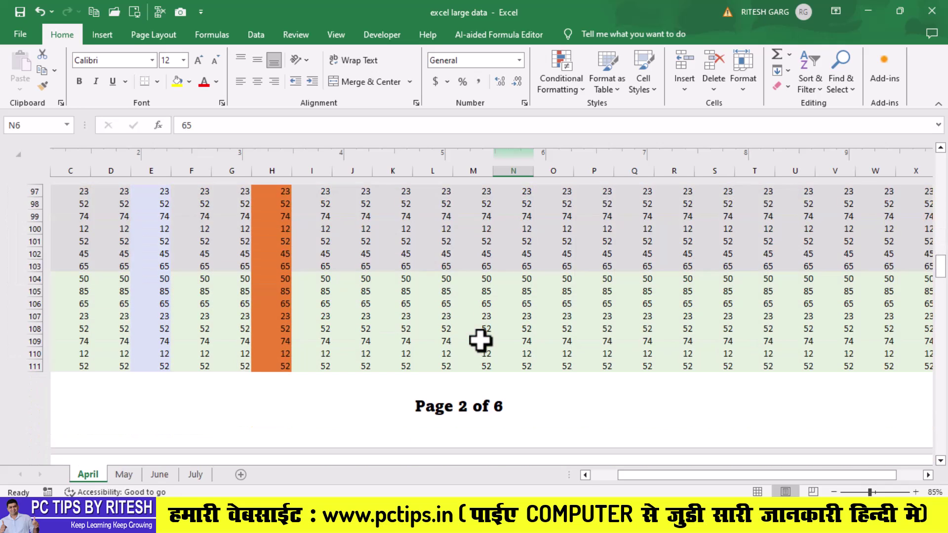
pyautogui.scroll(-3, 481, 340)
pyautogui.scroll(-5, 513, 341)
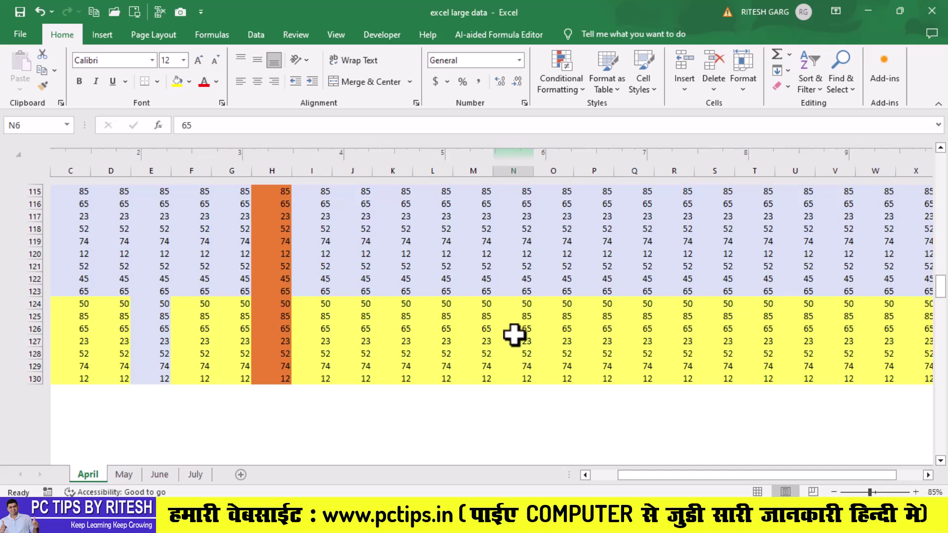
pyautogui.scroll(-6, 514, 338)
pyautogui.scroll(-8, 513, 338)
pyautogui.scroll(-5, 511, 338)
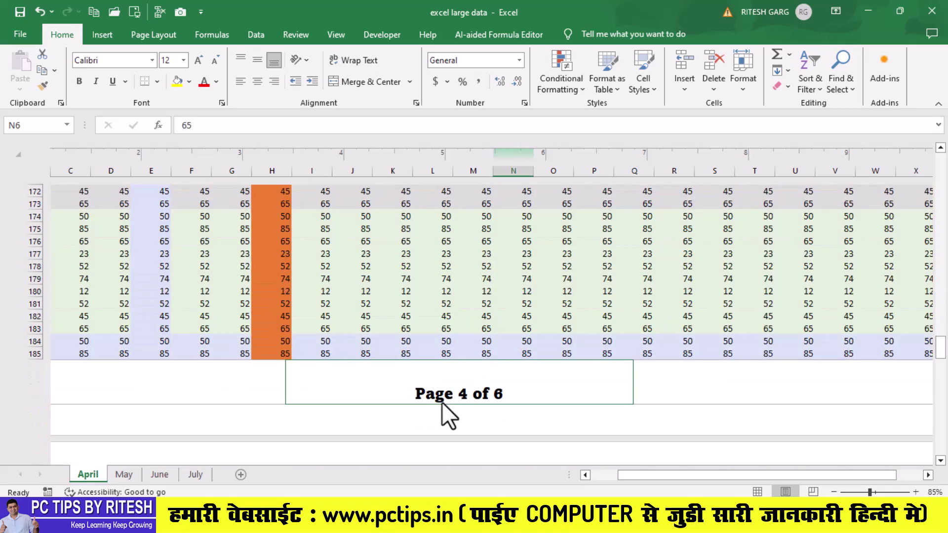
pyautogui.keyDown('ctrl'); pyautogui.scroll(-5, 443, 401); pyautogui.keyUp('ctrl')
pyautogui.keyDown('ctrl'); pyautogui.scroll(3, 377, 363); pyautogui.keyUp('ctrl')
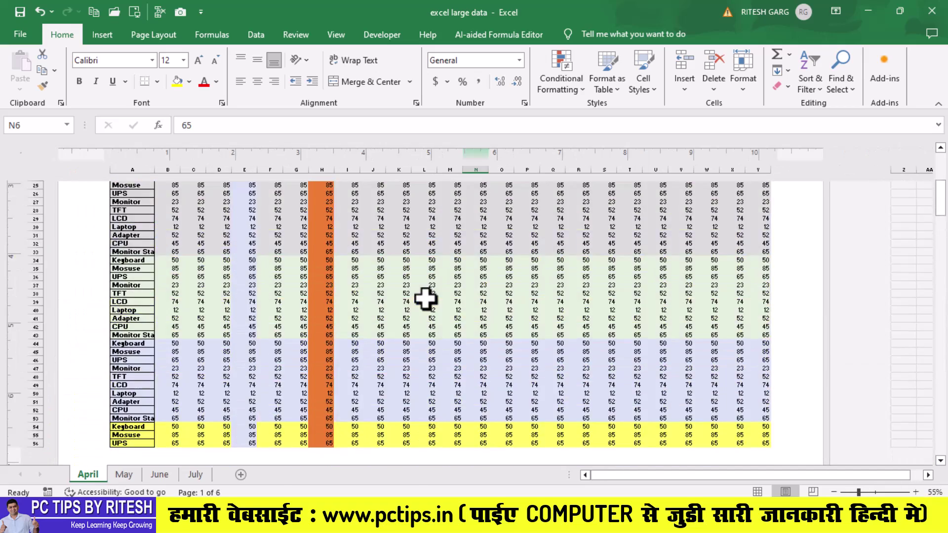
pyautogui.scroll(-8, 414, 326)
pyautogui.scroll(-5, 393, 383)
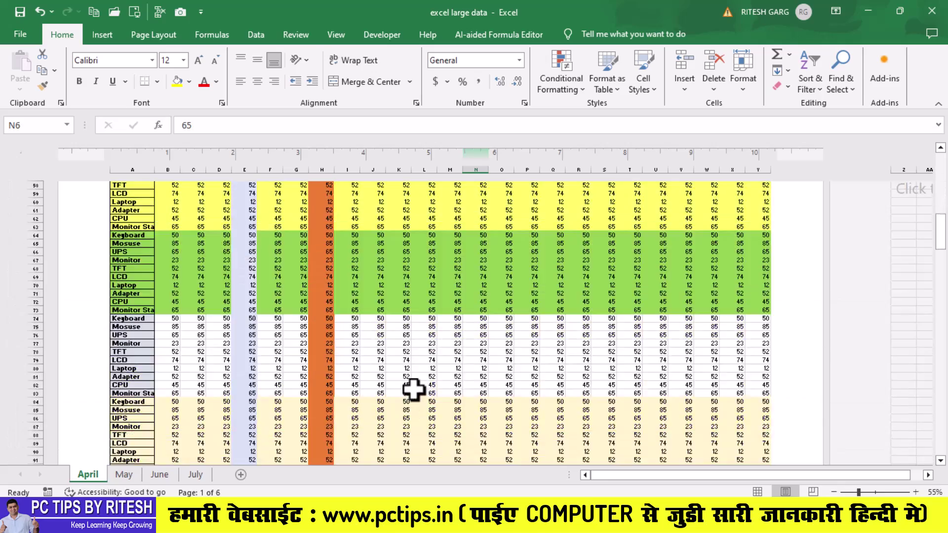
pyautogui.scroll(-5, 415, 382)
pyautogui.scroll(-5, 417, 377)
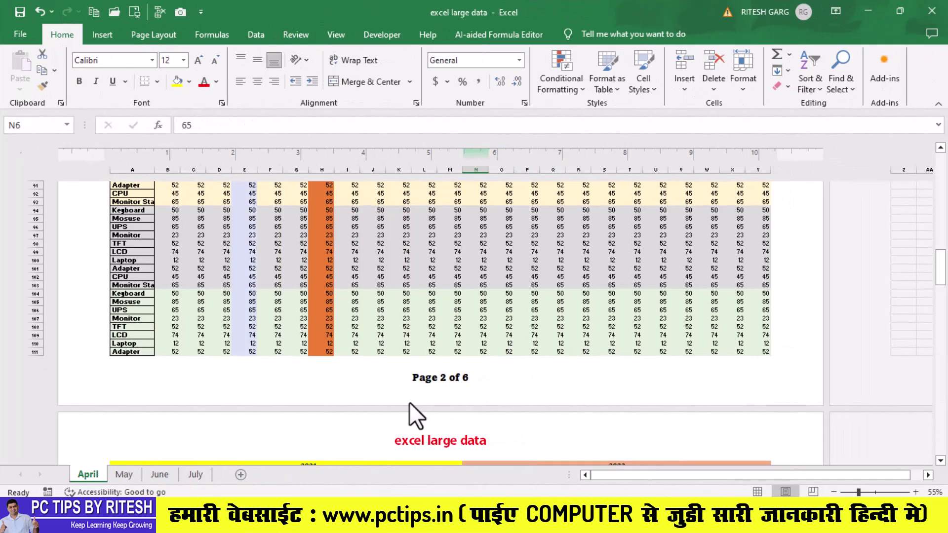
pyautogui.scroll(5, 409, 402)
pyautogui.scroll(5, 410, 402)
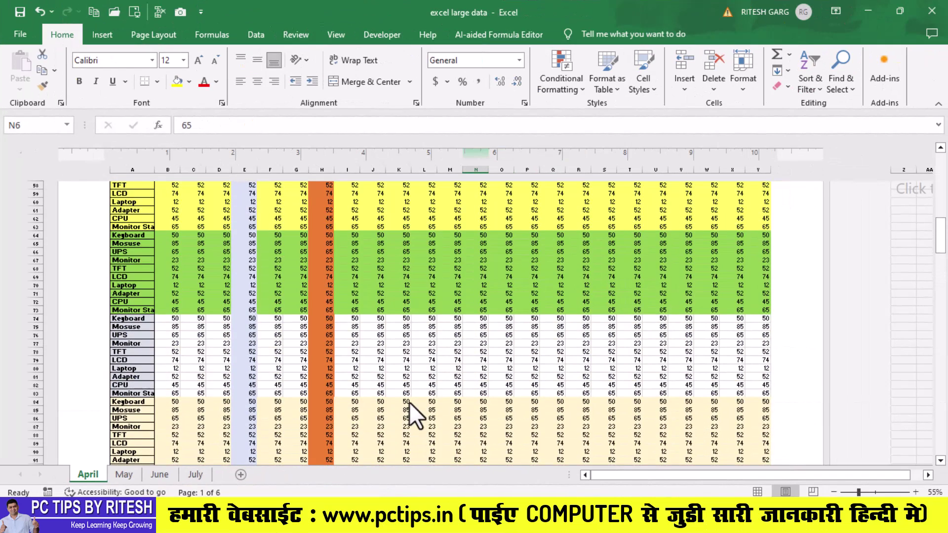
pyautogui.scroll(5, 459, 303)
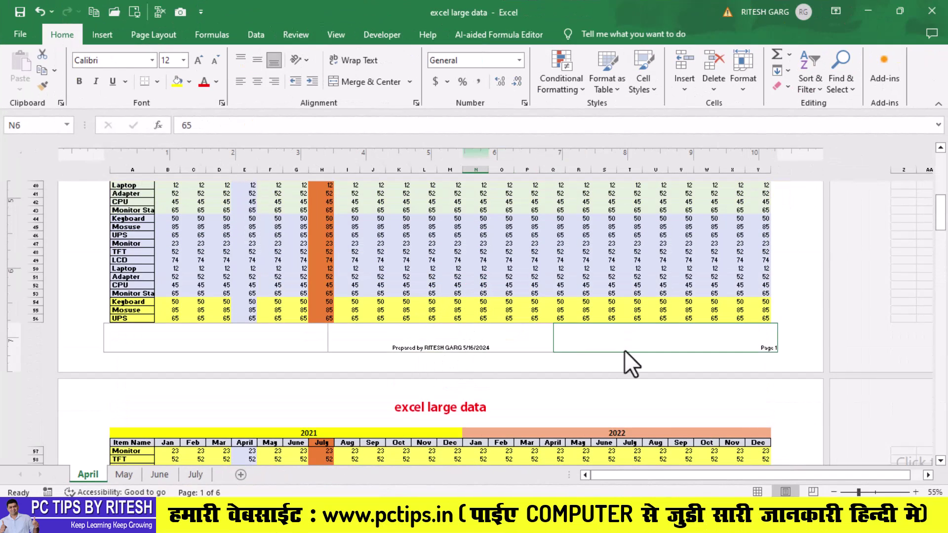
pyautogui.scroll(-1, 499, 353)
pyautogui.scroll(-5, 513, 339)
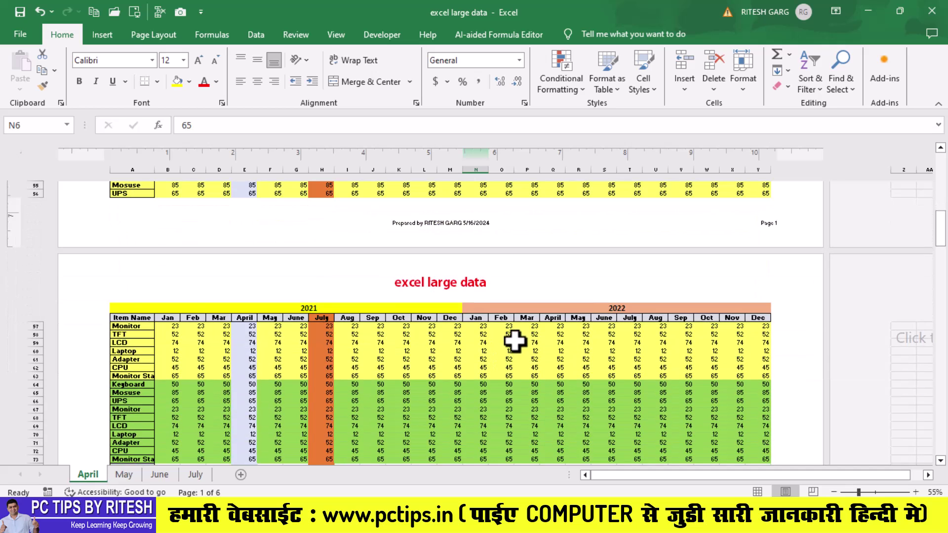
pyautogui.scroll(-5, 524, 345)
pyautogui.scroll(-5, 444, 352)
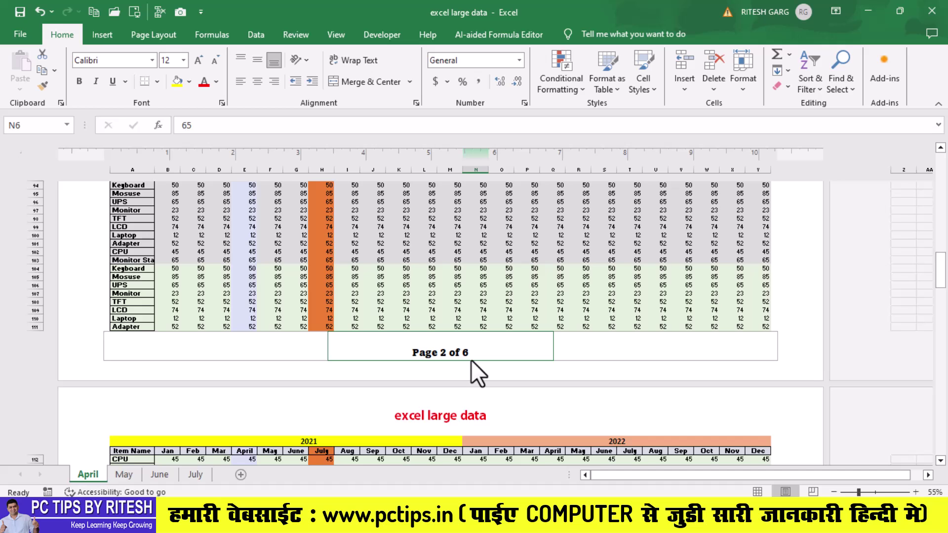
pyautogui.scroll(2, 470, 360)
pyautogui.scroll(5, 497, 309)
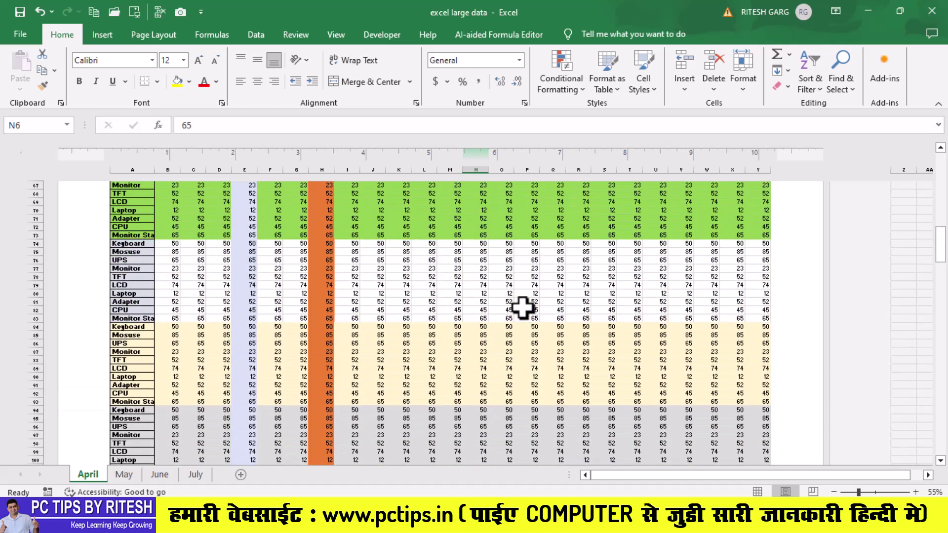
pyautogui.scroll(4, 522, 309)
pyautogui.scroll(5, 484, 312)
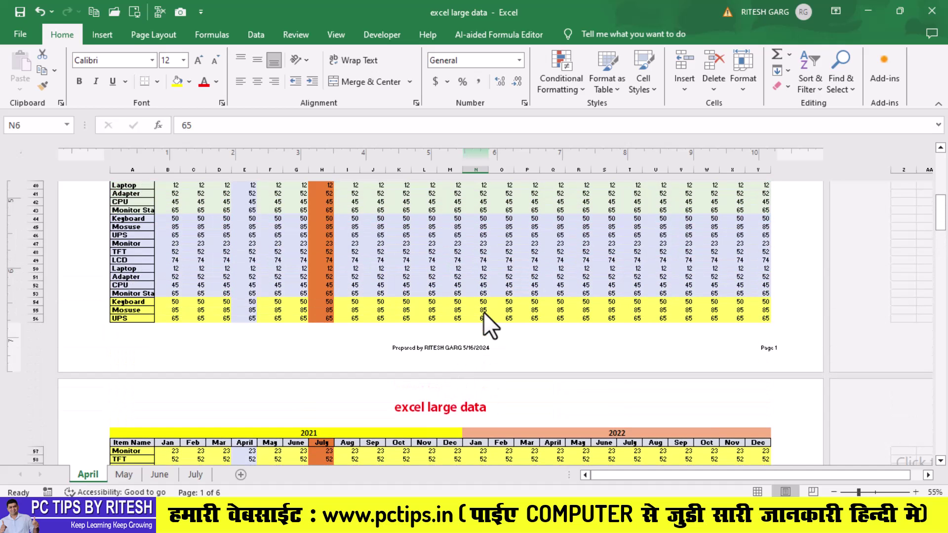
pyautogui.scroll(-5, 514, 315)
pyautogui.scroll(-5, 527, 336)
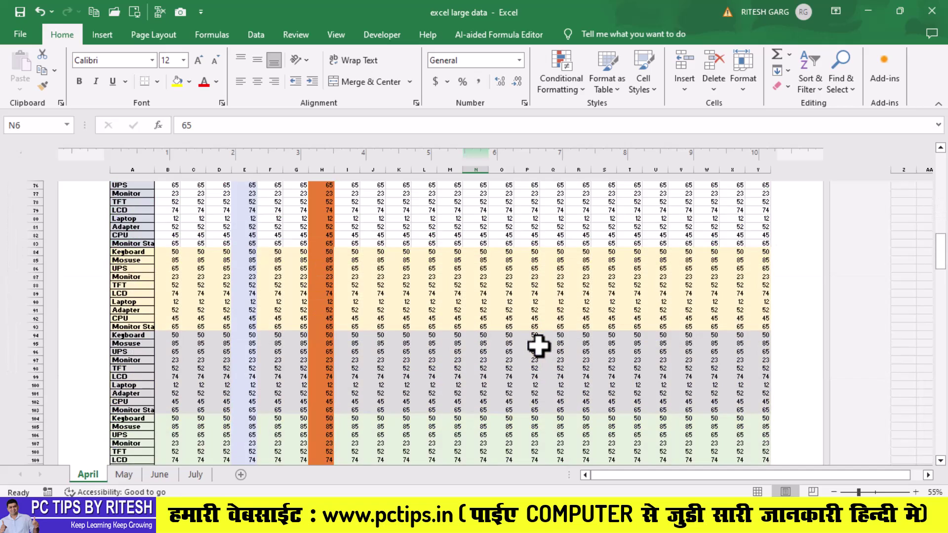
pyautogui.scroll(-5, 539, 345)
pyautogui.scroll(5, 549, 363)
pyautogui.scroll(5, 549, 364)
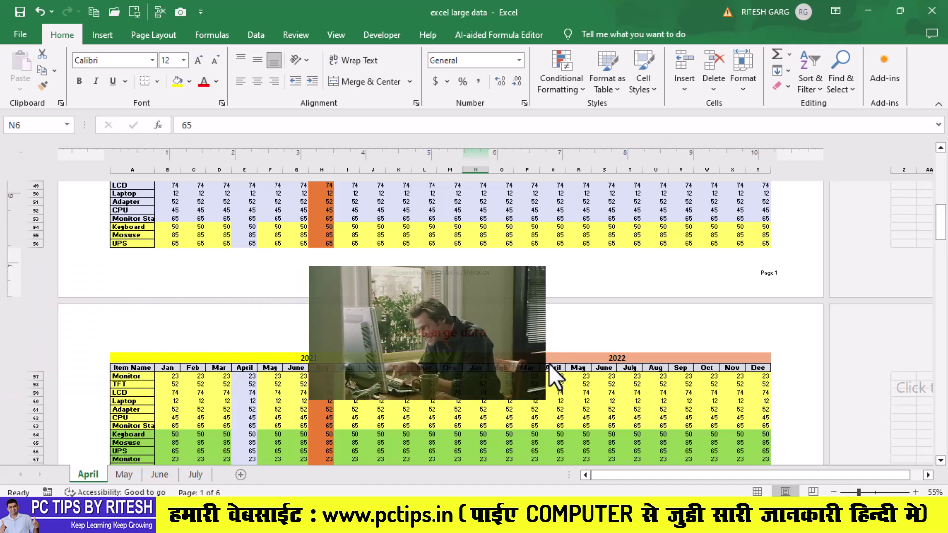
# Step: Delete the 'Prepared by' and date text from page 1's centre footer, leaving page 2's 'Page 2 of 6' intact
pyautogui.click(467, 274)
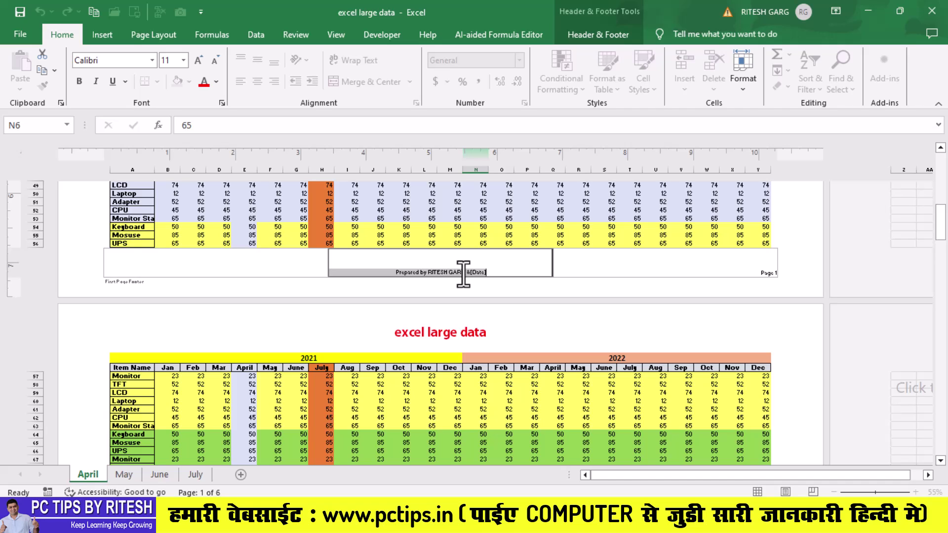
pyautogui.press('Delete')
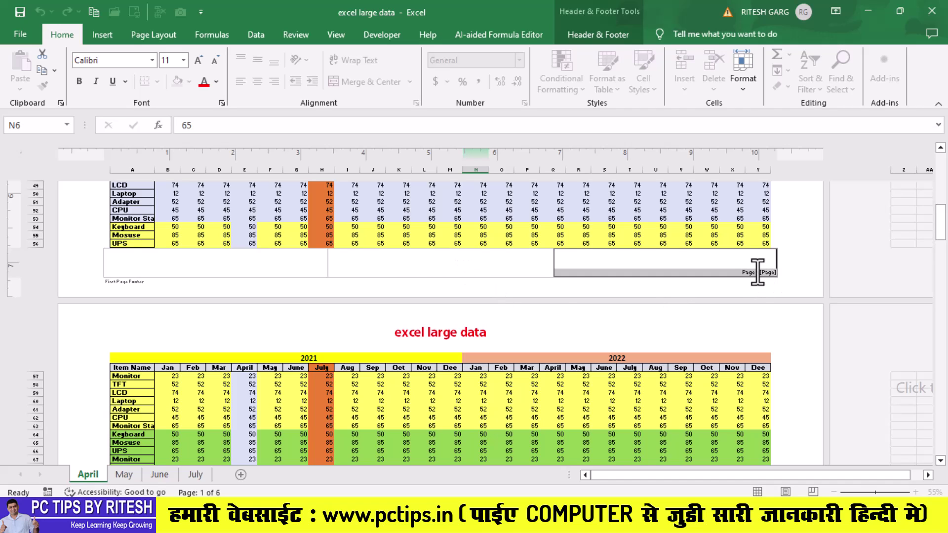
pyautogui.click(746, 289)
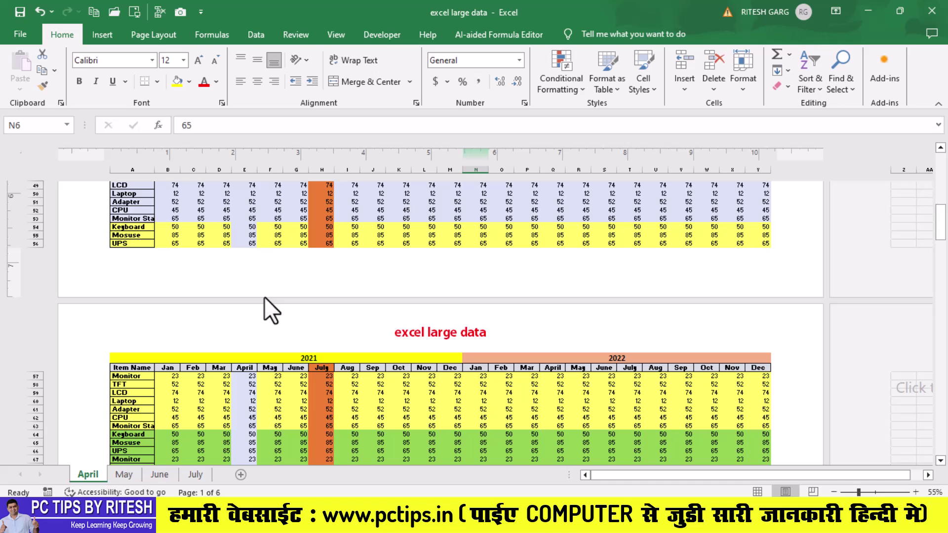
pyautogui.scroll(-5, 279, 340)
pyautogui.scroll(-3, 377, 332)
pyautogui.scroll(-3, 383, 344)
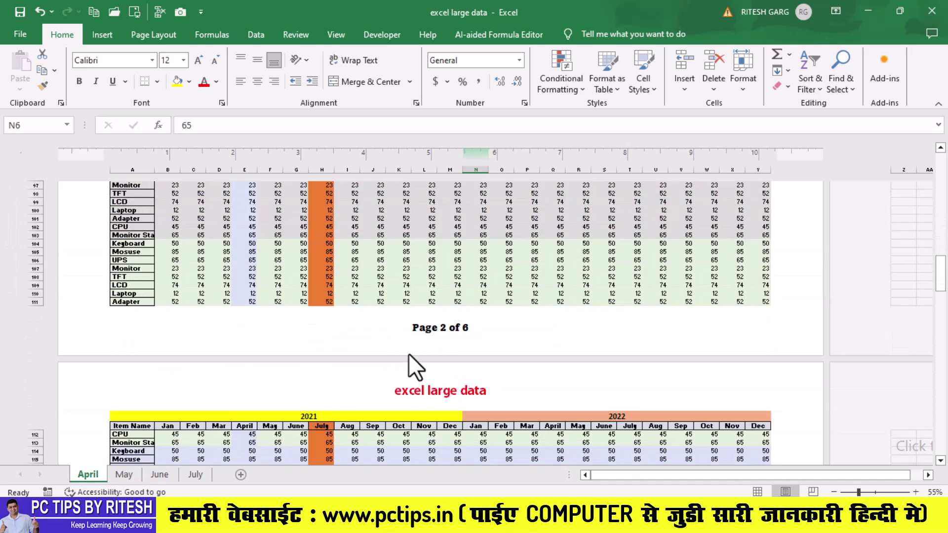
pyautogui.scroll(7, 447, 333)
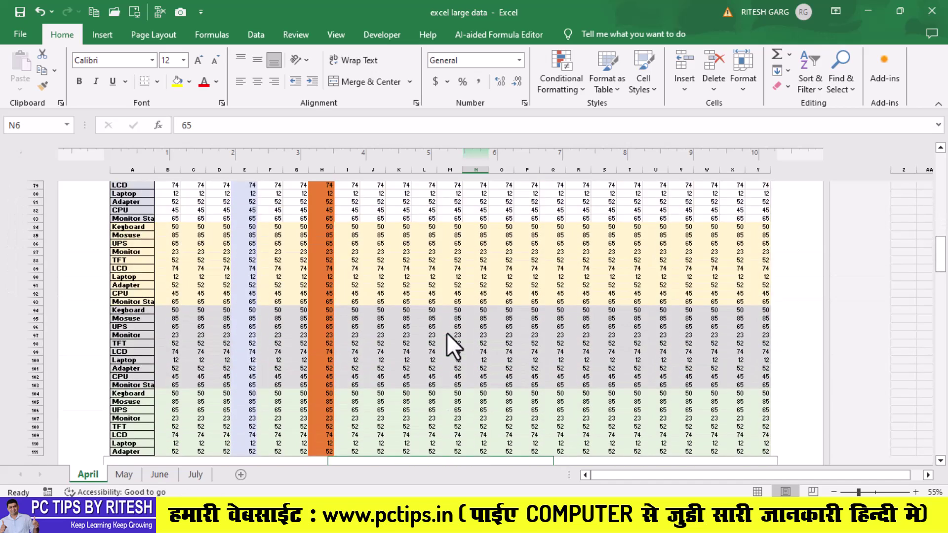
pyautogui.scroll(5, 446, 332)
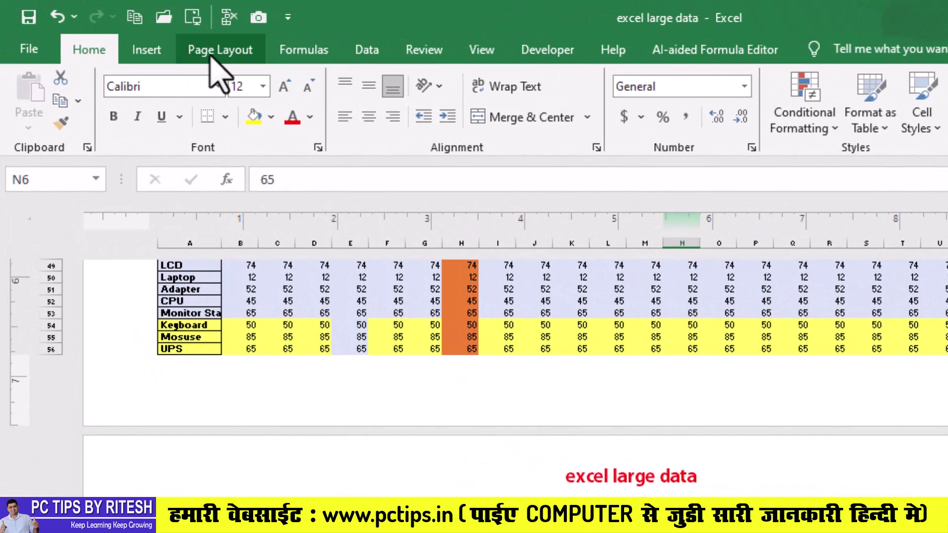
# Step: Change the First page number in Page Setup from Auto to 0
pyautogui.click(168, 41)
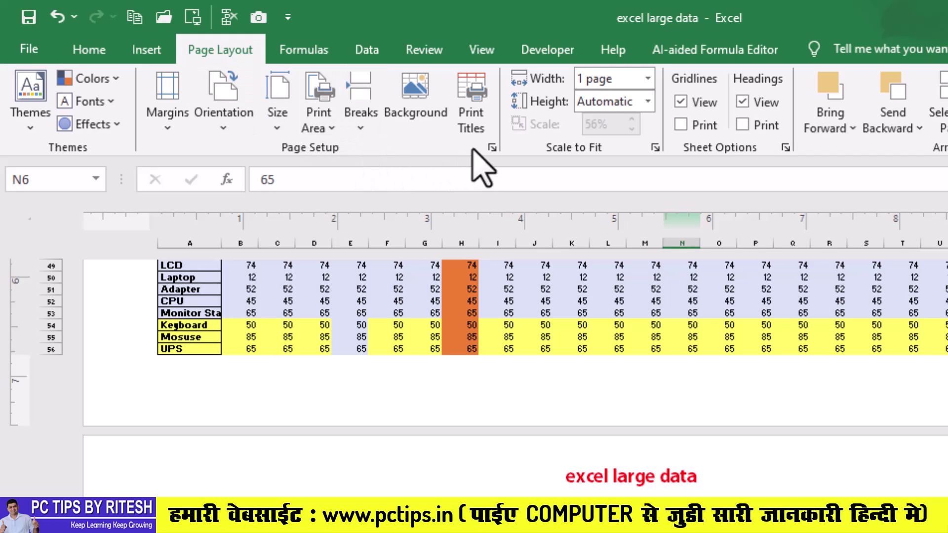
pyautogui.click(491, 148)
pyautogui.write('0')
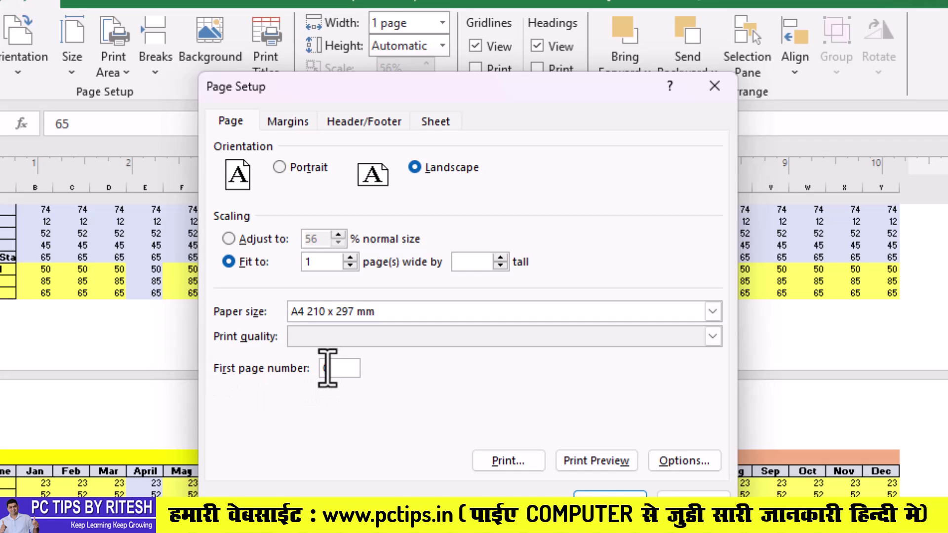
pyautogui.press('Return')
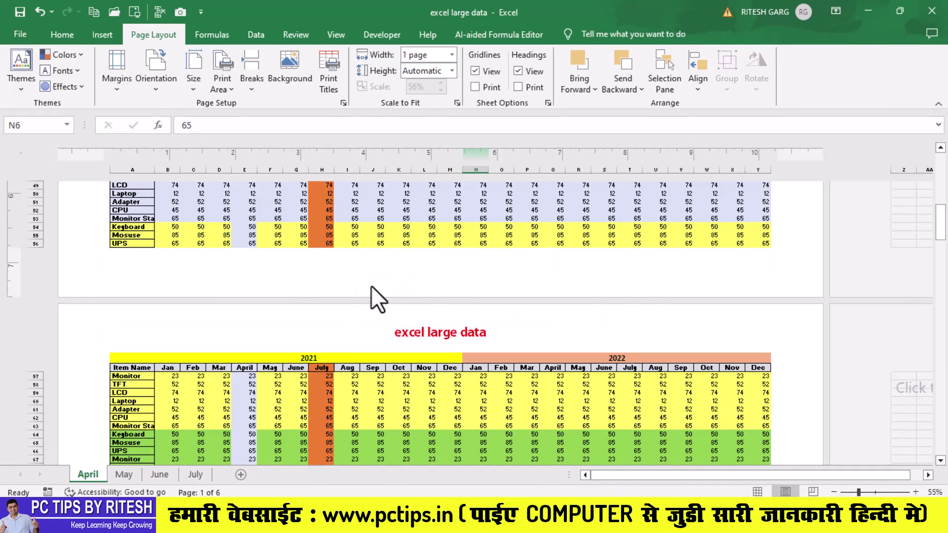
pyautogui.scroll(-3, 539, 306)
pyautogui.scroll(-3, 540, 318)
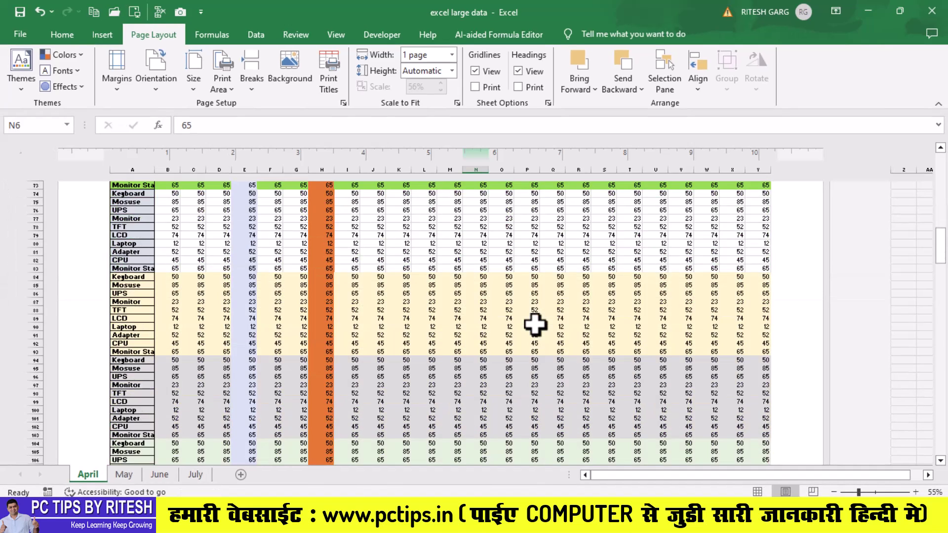
pyautogui.scroll(-3, 540, 320)
pyautogui.scroll(-3, 528, 331)
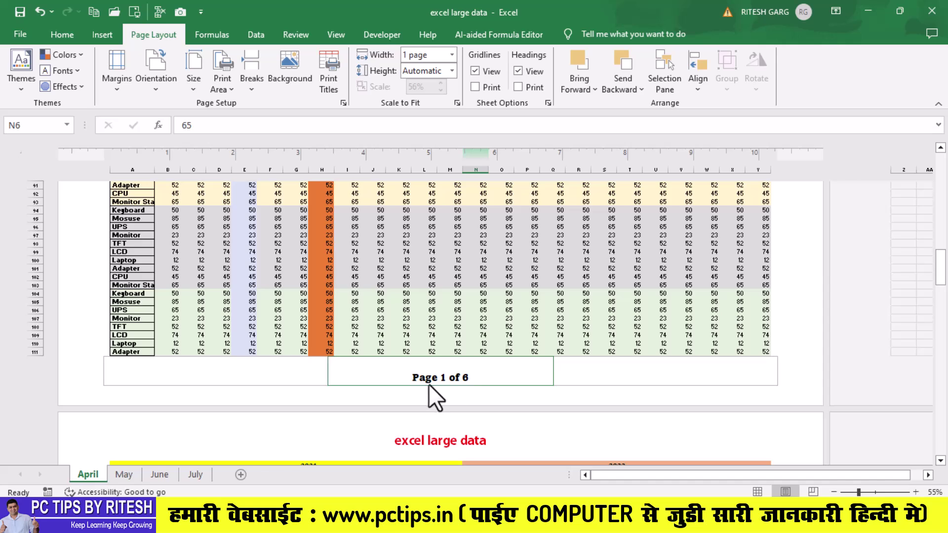
pyautogui.scroll(-2, 434, 396)
pyautogui.scroll(-10, 486, 402)
pyautogui.scroll(-10, 480, 395)
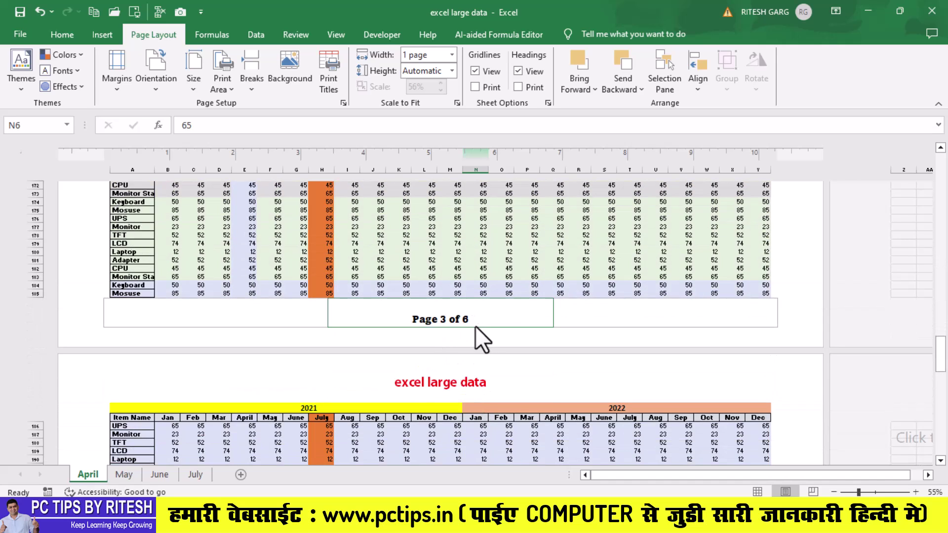
pyautogui.hotkey('ctrl', 'p')
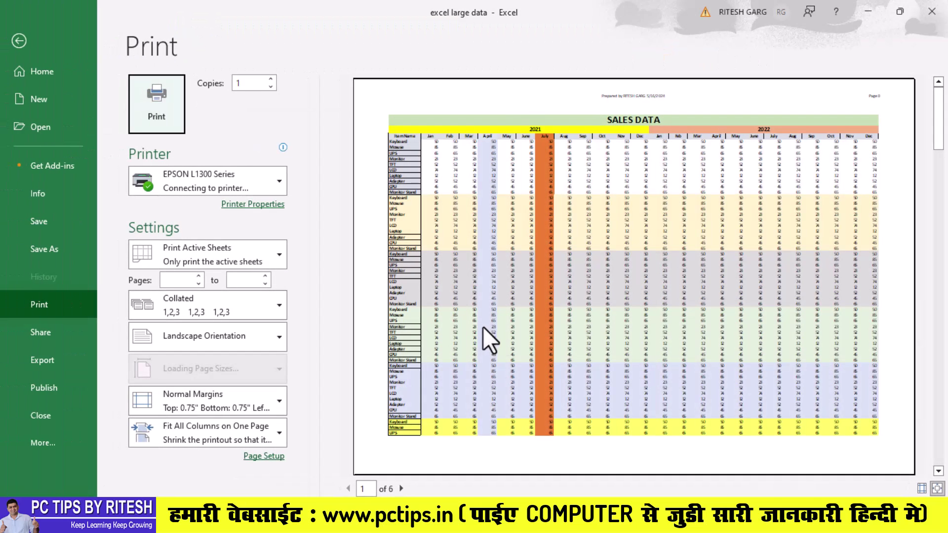
pyautogui.scroll(-2, 600, 381)
pyautogui.scroll(2, 600, 329)
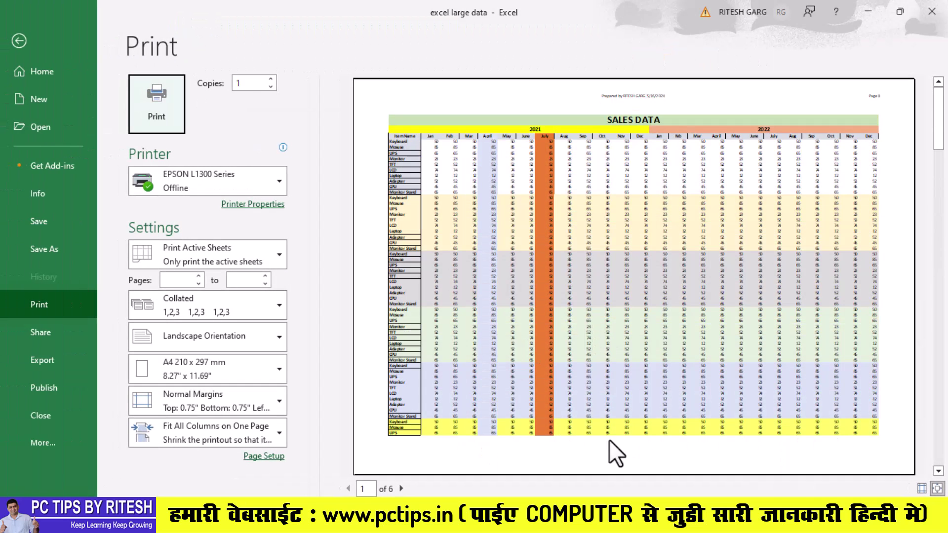
pyautogui.scroll(-1, 674, 453)
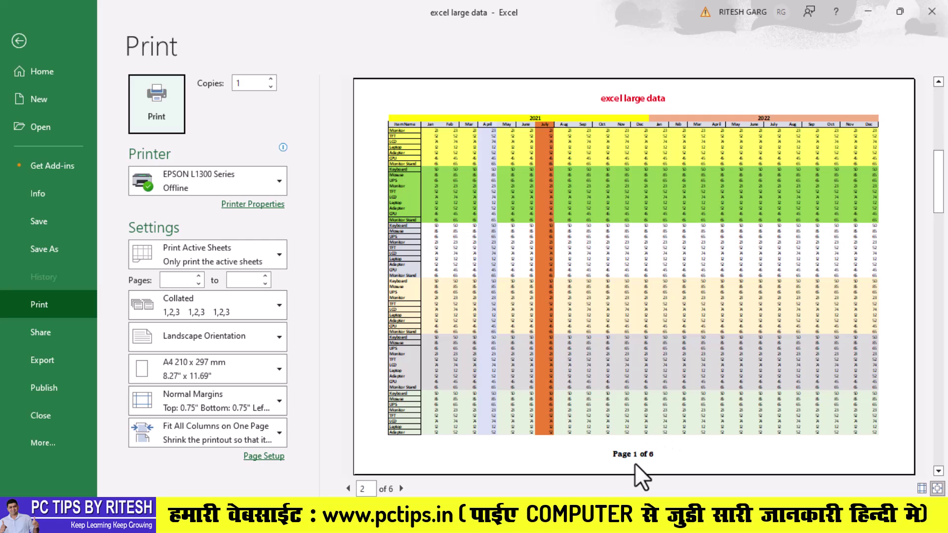
pyautogui.scroll(-1, 636, 455)
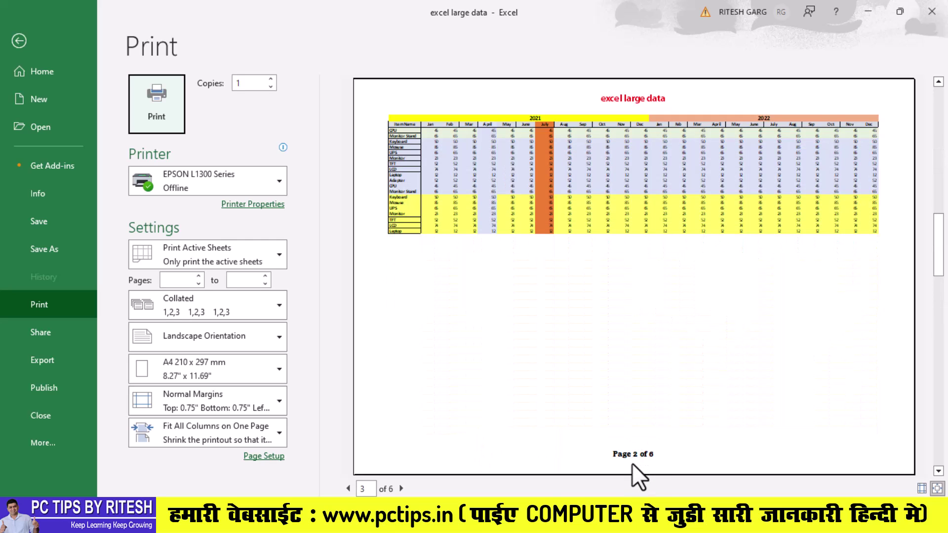
pyautogui.scroll(-1, 637, 462)
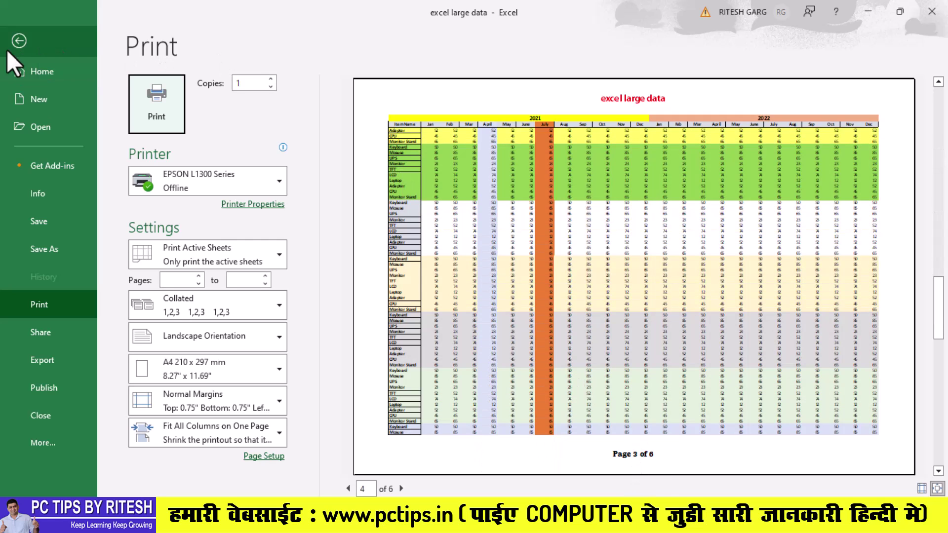
pyautogui.click(19, 40)
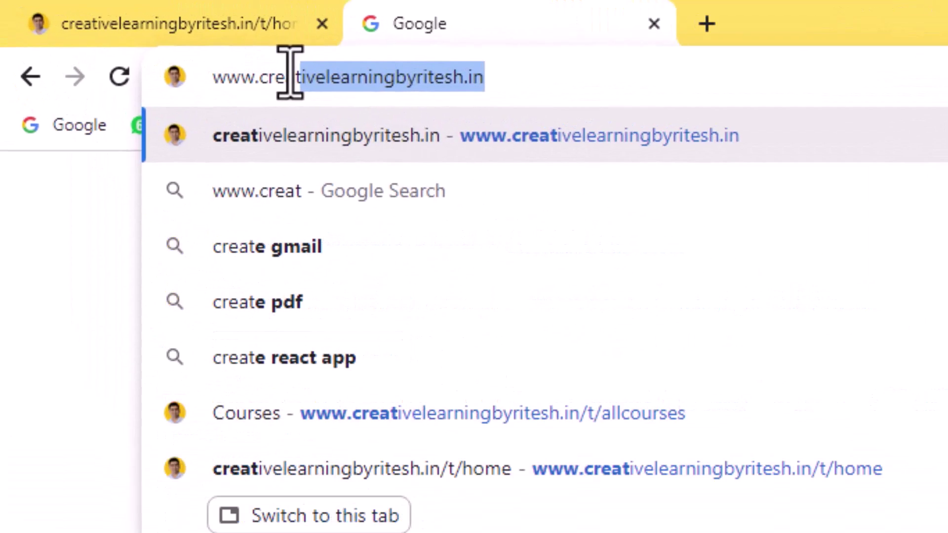
# Step: Load creativelearningbyritesh.in and scroll to the Courses & packages section with the ₹99 MS Excel and MS Word courses
pyautogui.press('Right')
pyautogui.press('Return')
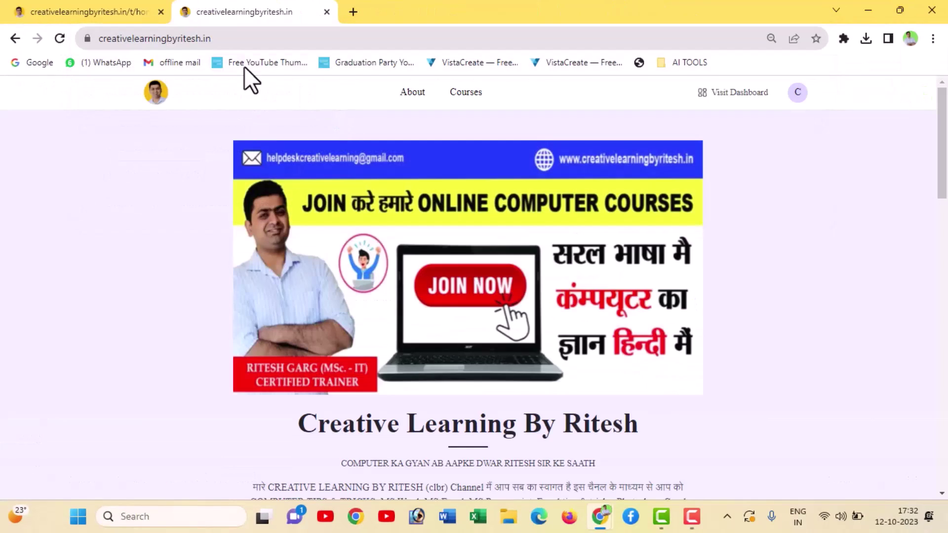
pyautogui.scroll(-15, 419, 269)
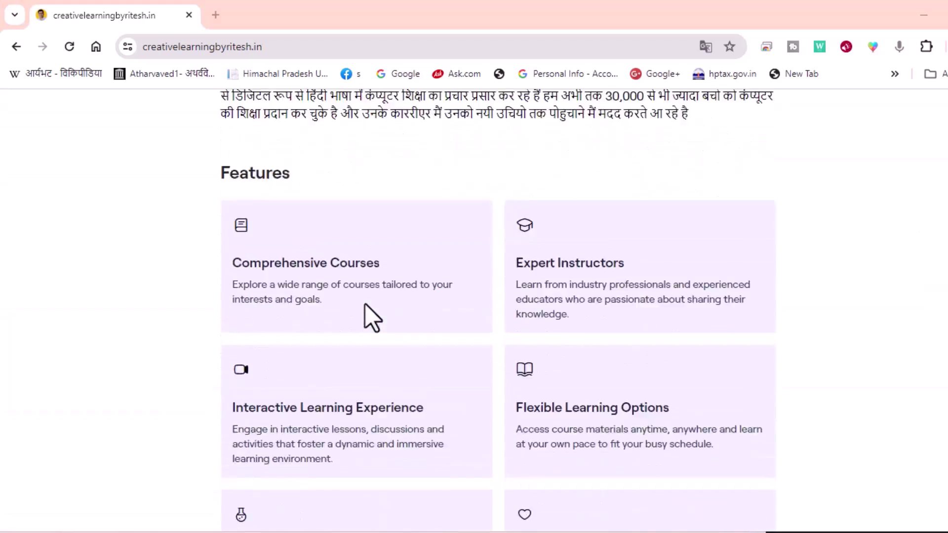
pyautogui.scroll(-10, 364, 305)
pyautogui.scroll(-2, 366, 315)
pyautogui.scroll(1, 365, 316)
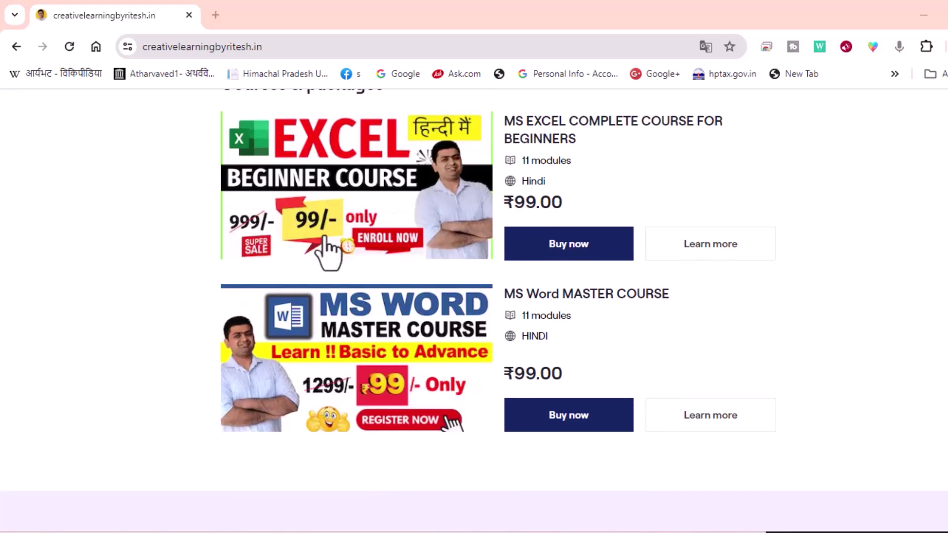
pyautogui.scroll(1, 346, 237)
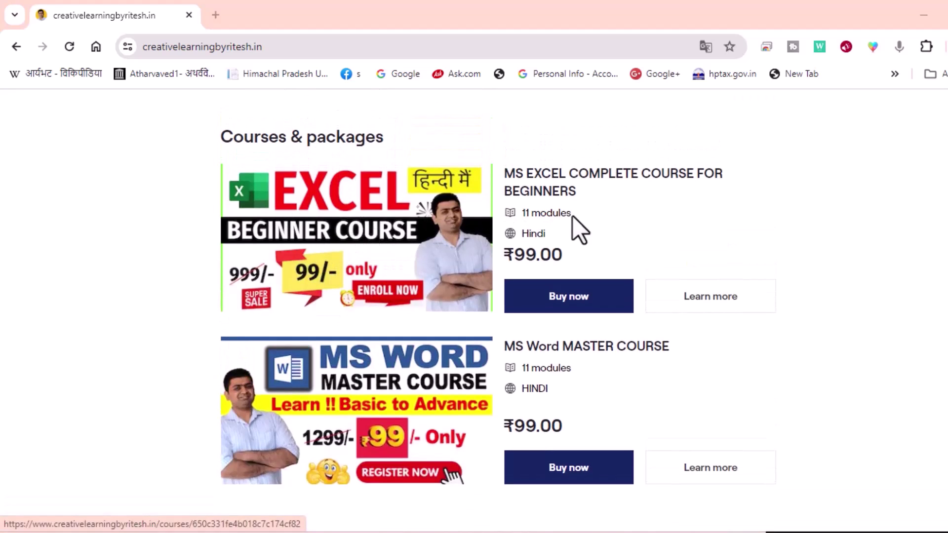
# Step: Open the MS EXCEL COMPLETE COURSE FOR BEGINNERS card and browse its lesson and chapter list
pyautogui.click(585, 308)
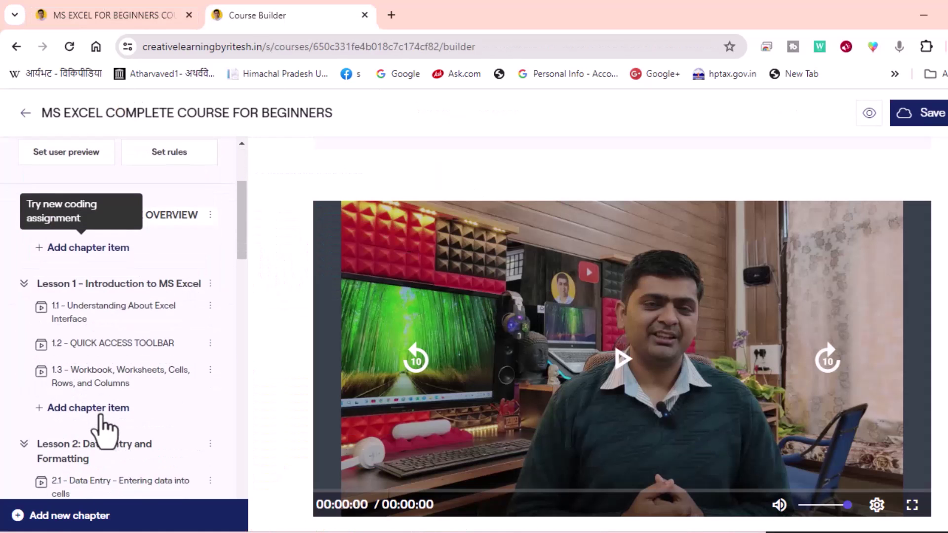
pyautogui.scroll(-5, 101, 425)
pyautogui.scroll(-5, 101, 424)
pyautogui.scroll(-5, 101, 427)
pyautogui.scroll(-4, 102, 427)
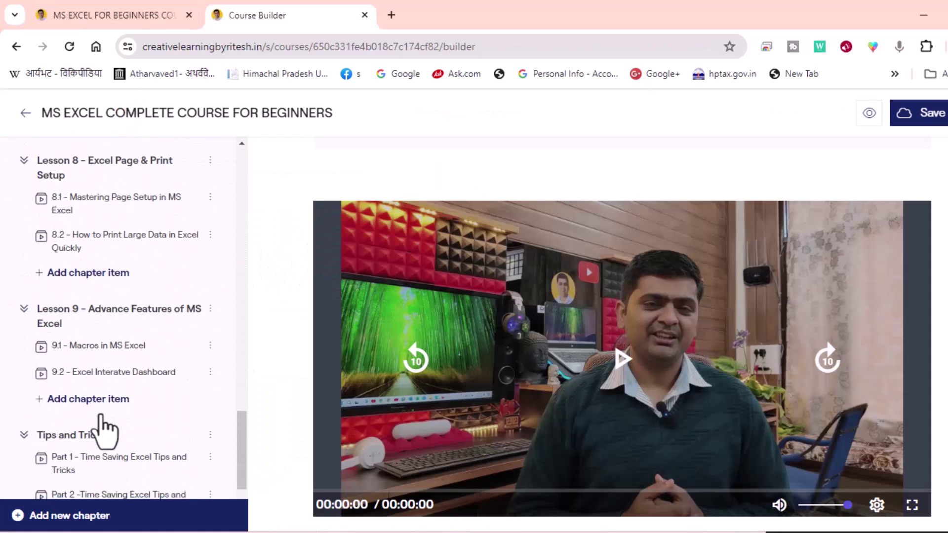
pyautogui.scroll(-2, 100, 423)
pyautogui.scroll(-1, 100, 423)
pyautogui.scroll(5, 101, 414)
pyautogui.scroll(5, 100, 414)
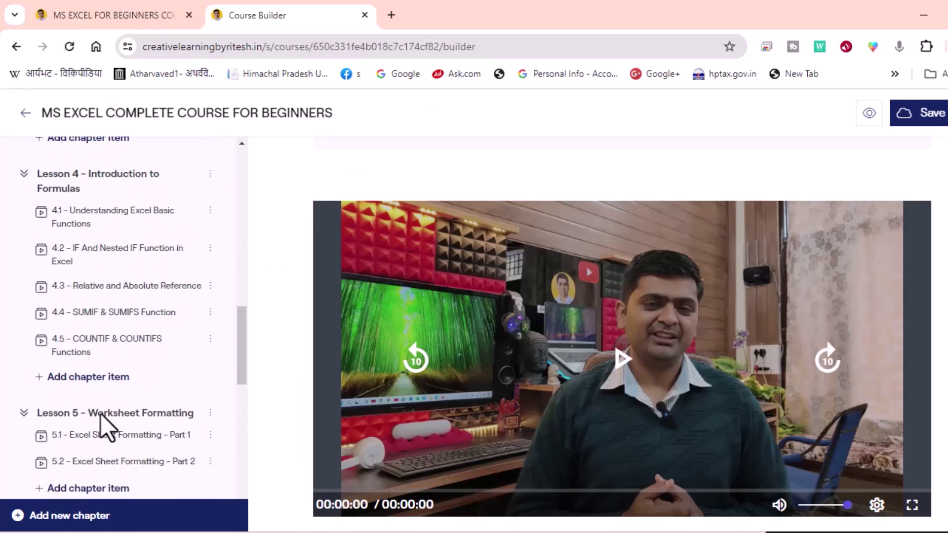
pyautogui.scroll(5, 100, 413)
pyautogui.scroll(1, 101, 413)
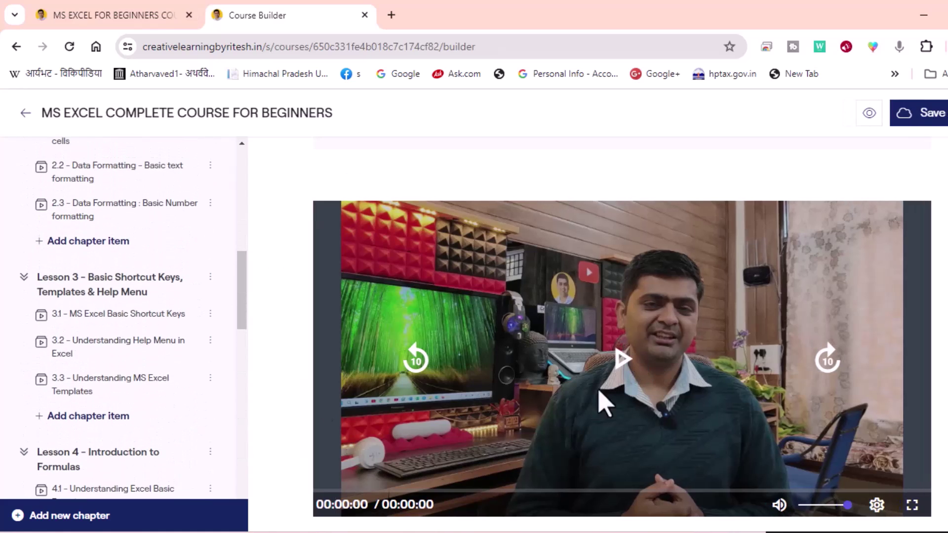